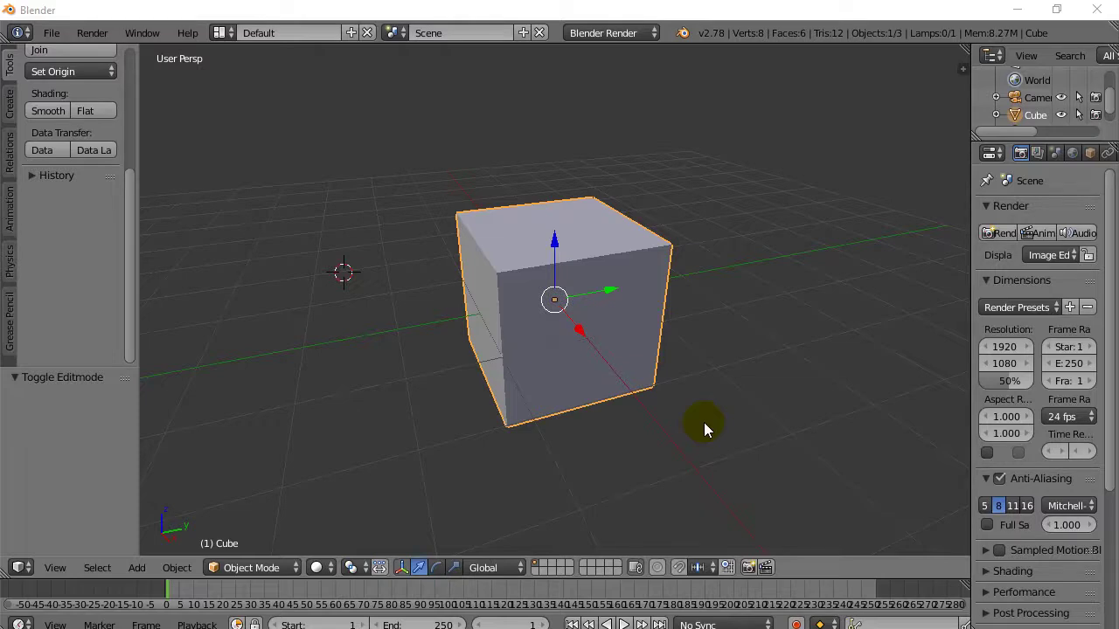
Put the default cube into Edit Mode, scroll the Tools panel, and activate the Knife tool
{"action": "scroll", "coordinate": [358, 317], "scroll_direction": "up", "scroll_amount": 1}
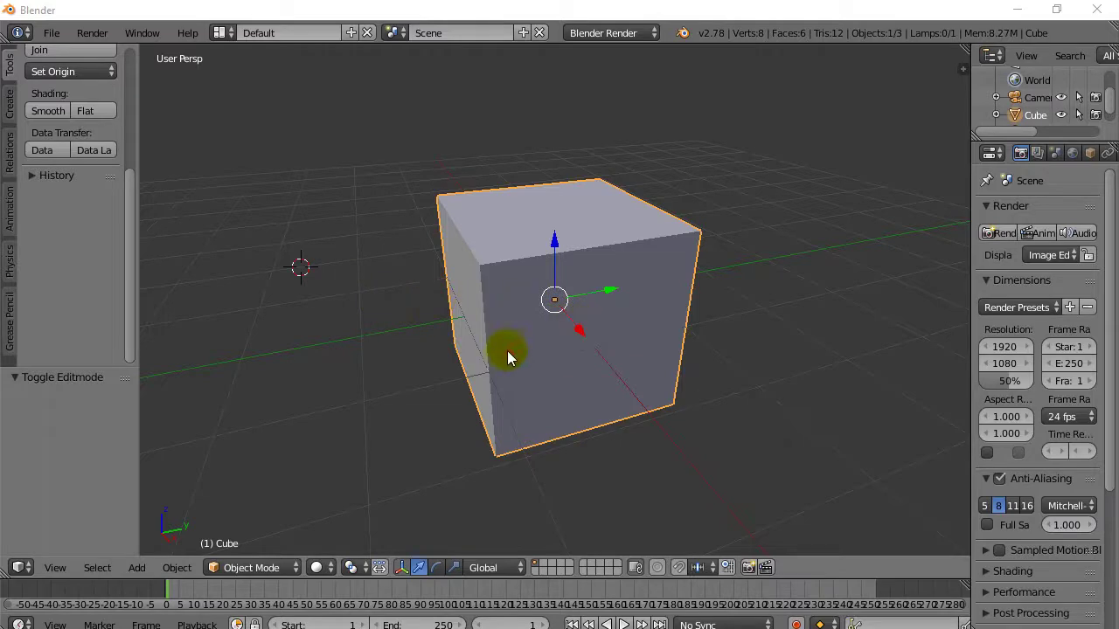
{"action": "key", "text": "Tab"}
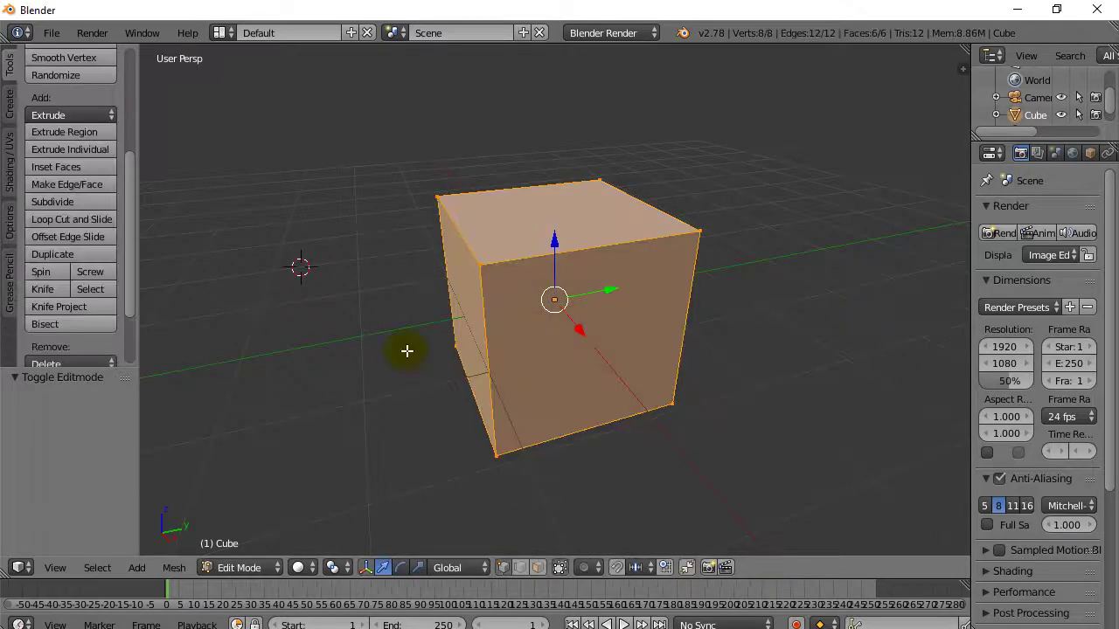
{"action": "left_click_drag", "start_coordinate": [131, 192], "coordinate": [125, 92]}
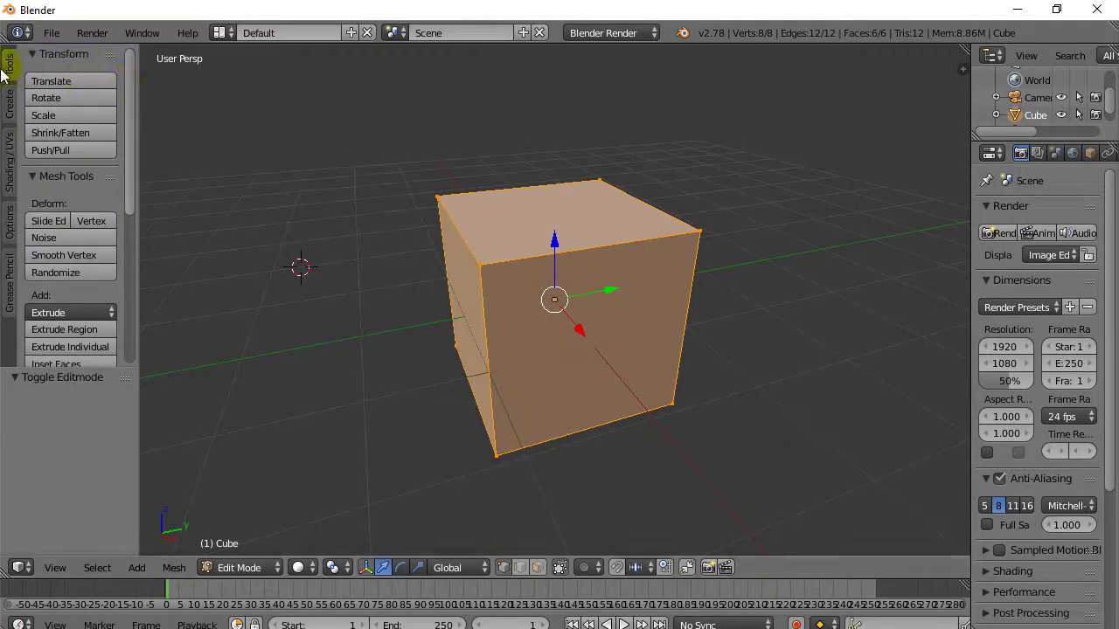
{"action": "left_click_drag", "start_coordinate": [131, 75], "coordinate": [121, 207]}
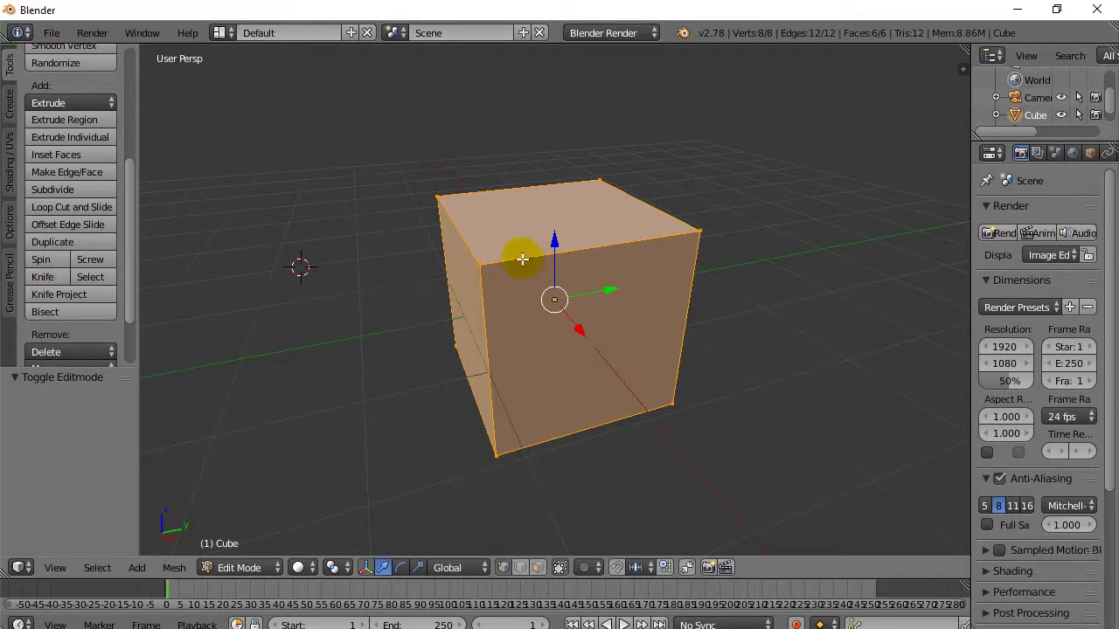
{"action": "key", "text": "k"}
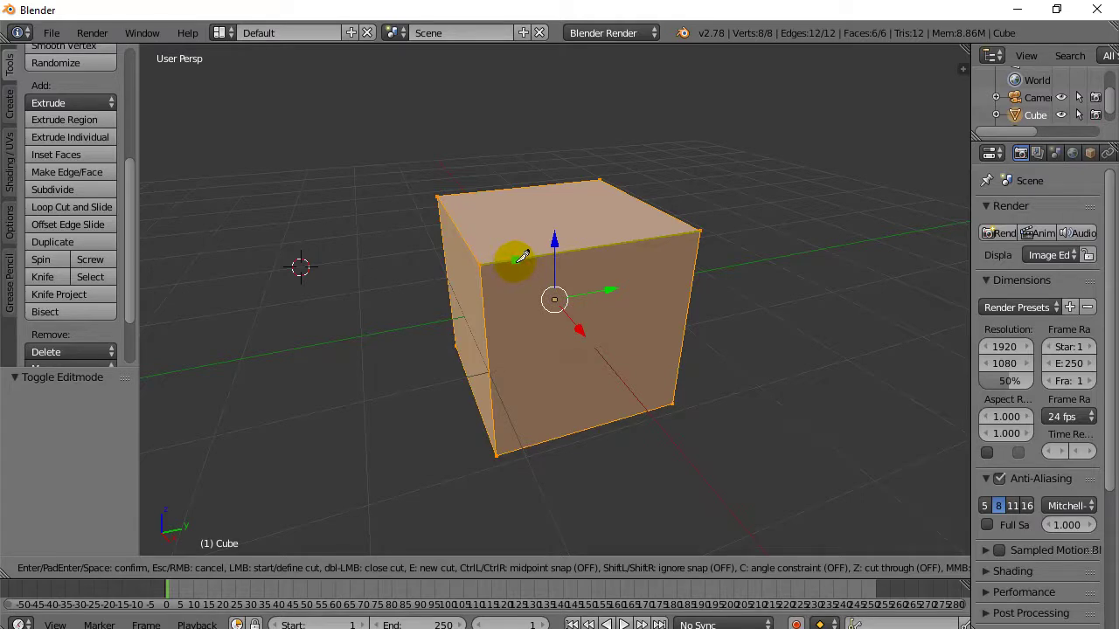
Knife-cut the top face from its left edge to its right edge and confirm
{"action": "left_click", "coordinate": [459, 231]}
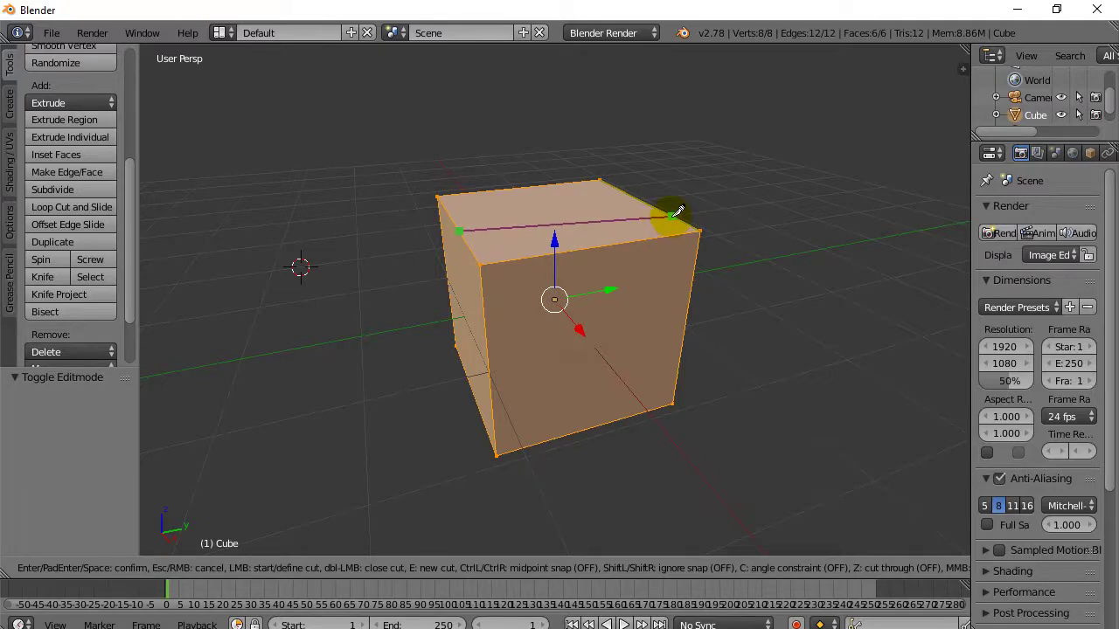
{"action": "left_click", "coordinate": [672, 215]}
{"action": "key", "text": "Return"}
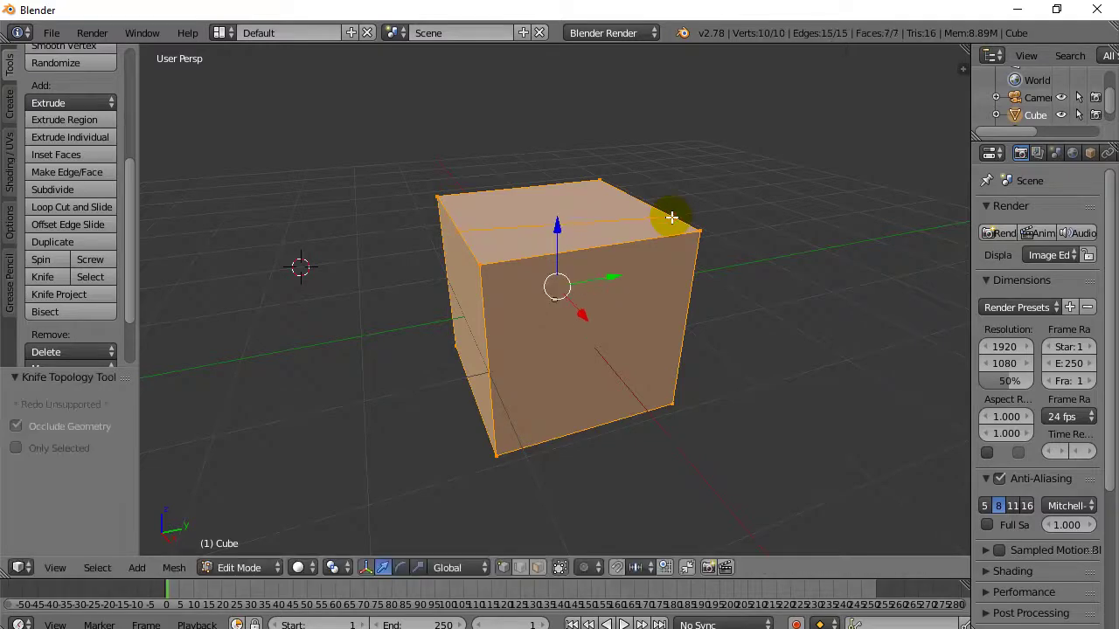
{"action": "mouse_move", "coordinate": [761, 200]}
{"action": "middle_mouse_down"}
{"action": "mouse_move", "coordinate": [749, 233]}
{"action": "mouse_move", "coordinate": [778, 215]}
{"action": "middle_mouse_up"}
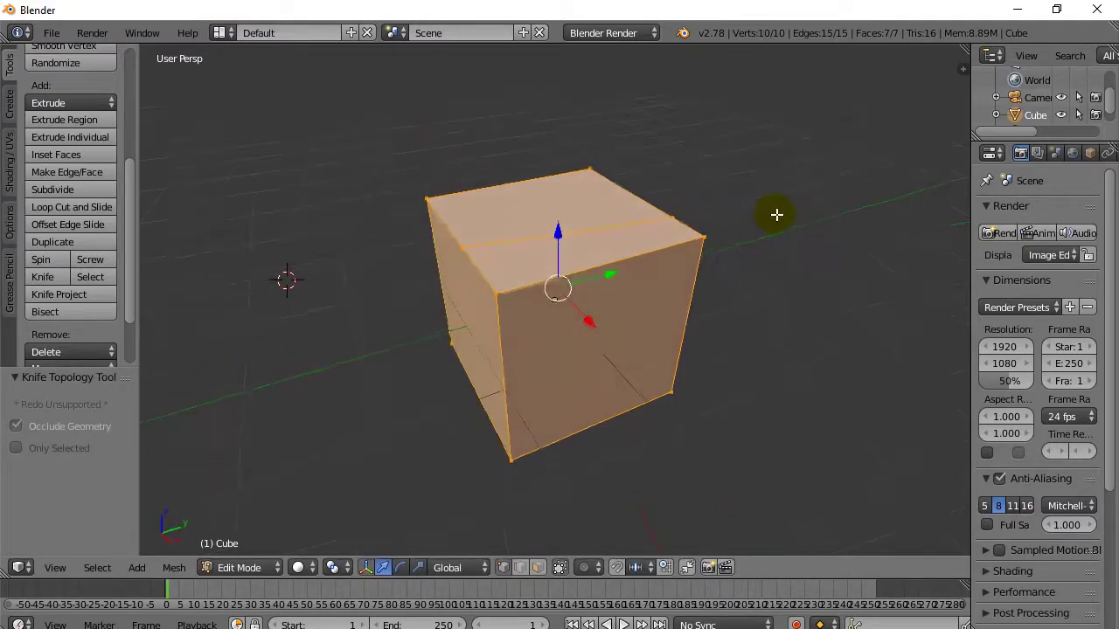
In face select mode, select the back part and front strip of the split top face
{"action": "left_click", "coordinate": [538, 568]}
{"action": "left_click", "coordinate": [522, 265]}
{"action": "left_click", "coordinate": [505, 212]}
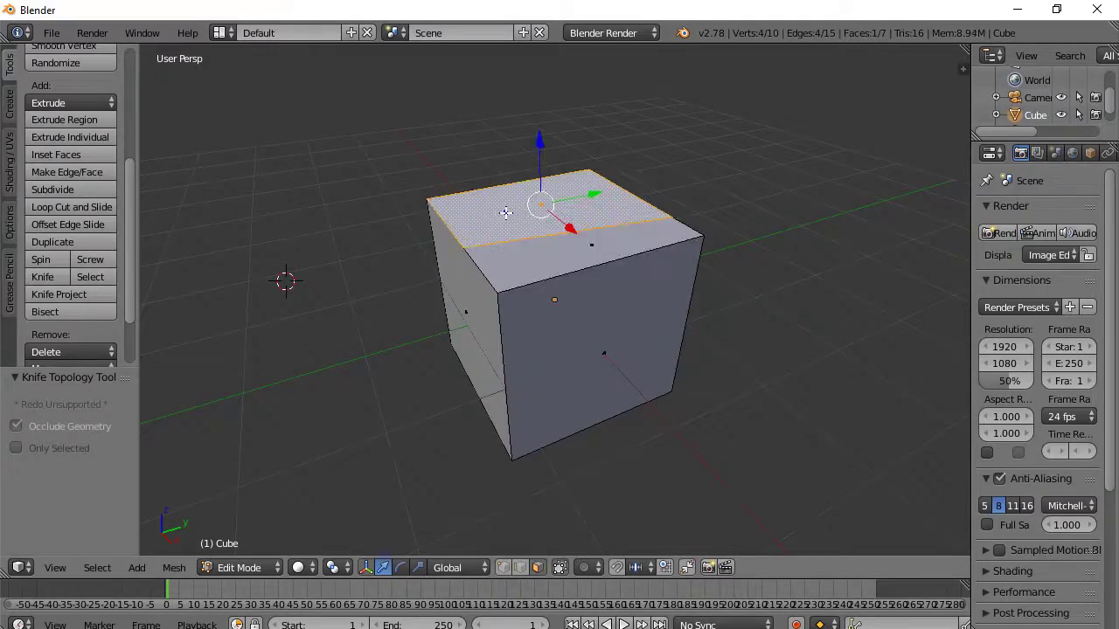
{"action": "left_click", "coordinate": [521, 260]}
{"action": "left_click", "coordinate": [503, 566]}
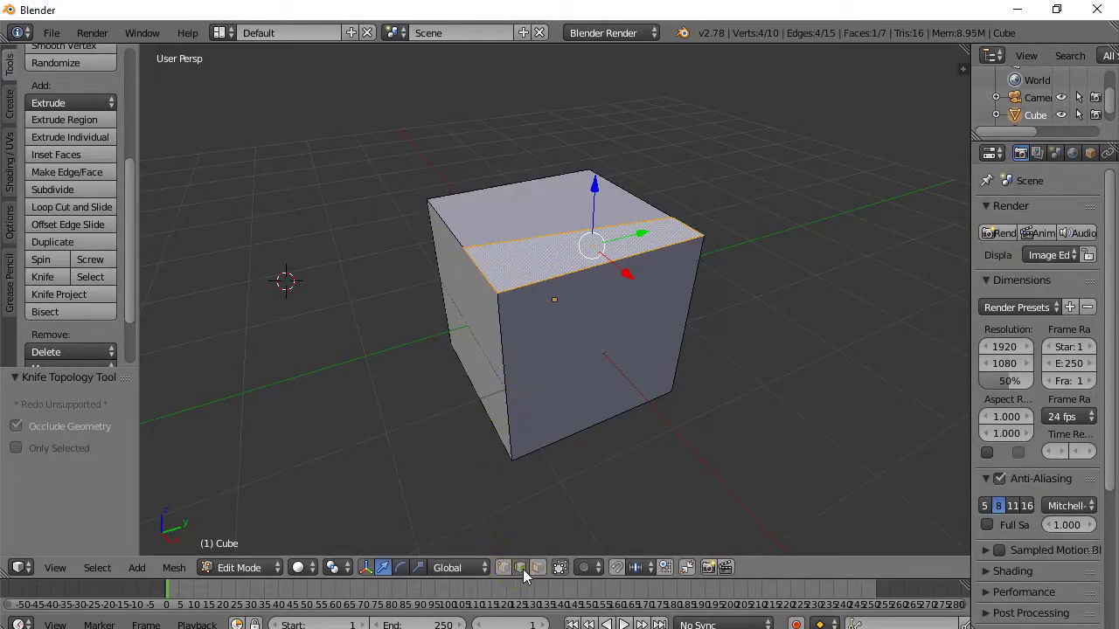
In edge select mode, select the knife-cut edge and the surrounding top edges
{"action": "left_click", "coordinate": [522, 568]}
{"action": "right_click", "coordinate": [497, 248]}
{"action": "right_click", "coordinate": [447, 227]}
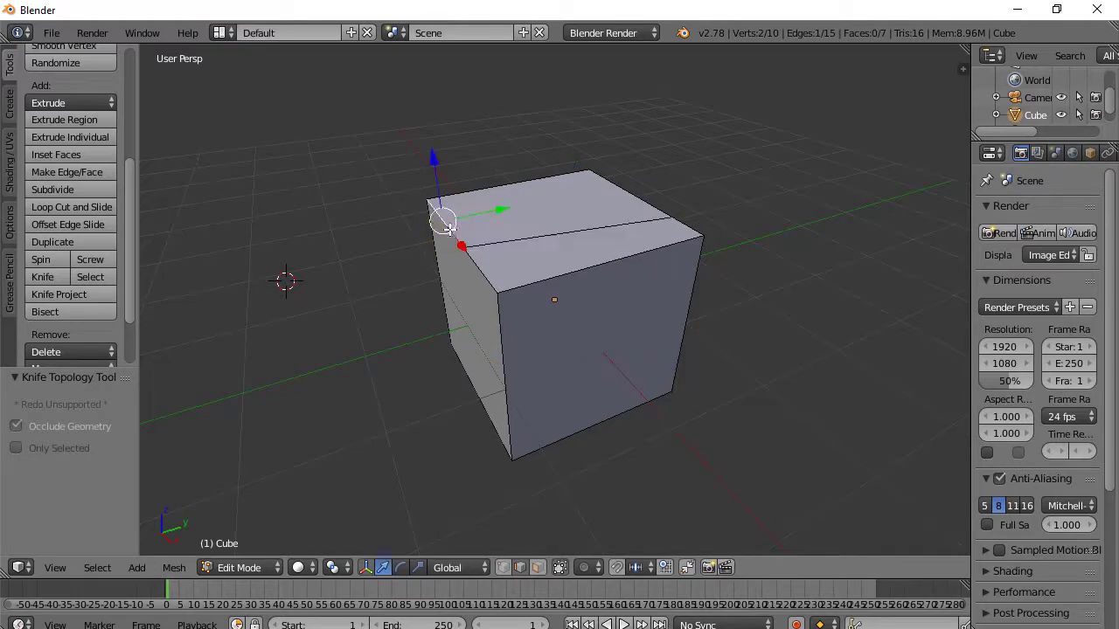
{"action": "right_click", "coordinate": [479, 269]}
{"action": "right_click", "coordinate": [525, 284]}
{"action": "right_click", "coordinate": [537, 242]}
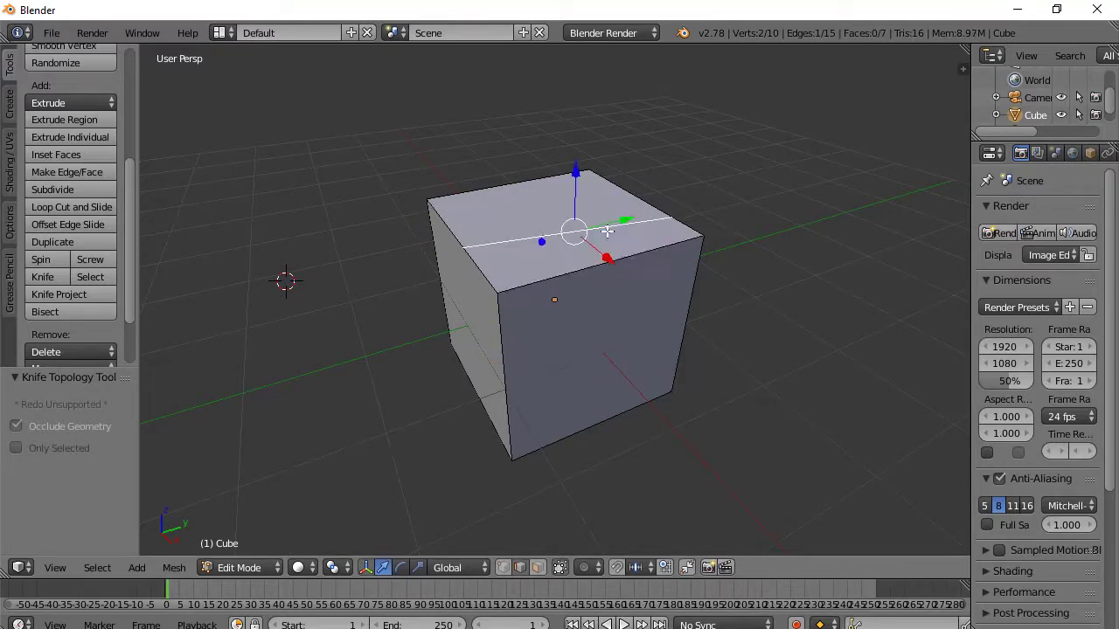
{"action": "right_click", "coordinate": [637, 206]}
{"action": "right_click", "coordinate": [445, 234]}
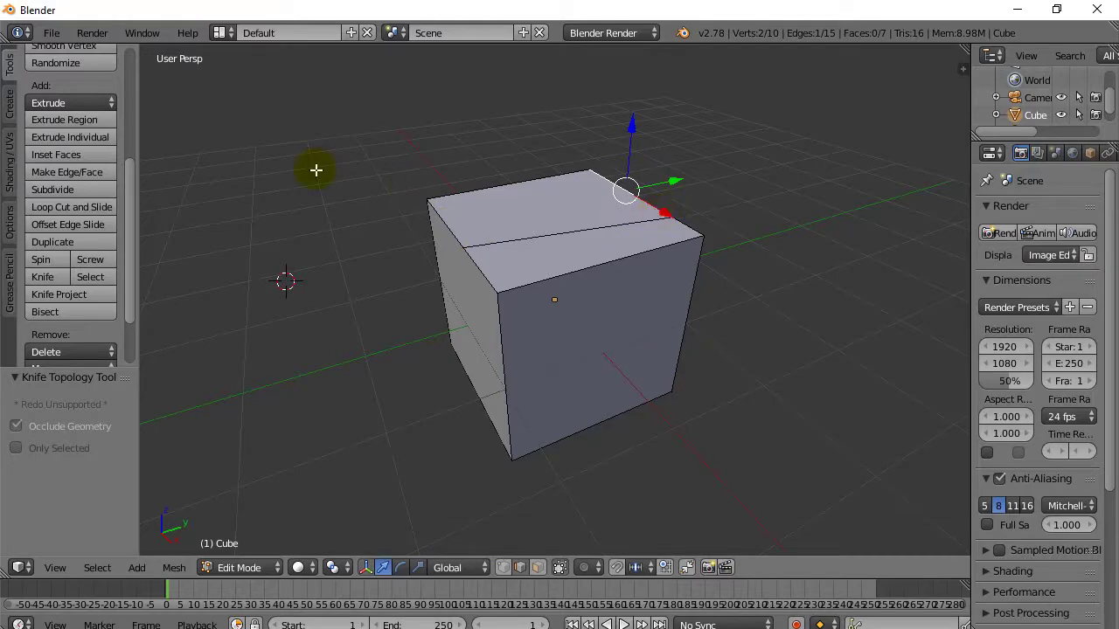
Orbit to the cube's front corner and start a Knife cut with Ctrl midpoint snapping
{"action": "mouse_move", "coordinate": [316, 169]}
{"action": "middle_mouse_down"}
{"action": "mouse_move", "coordinate": [298, 183]}
{"action": "mouse_move", "coordinate": [297, 207]}
{"action": "mouse_move", "coordinate": [305, 158]}
{"action": "mouse_move", "coordinate": [301, 189]}
{"action": "mouse_move", "coordinate": [303, 167]}
{"action": "middle_mouse_up"}
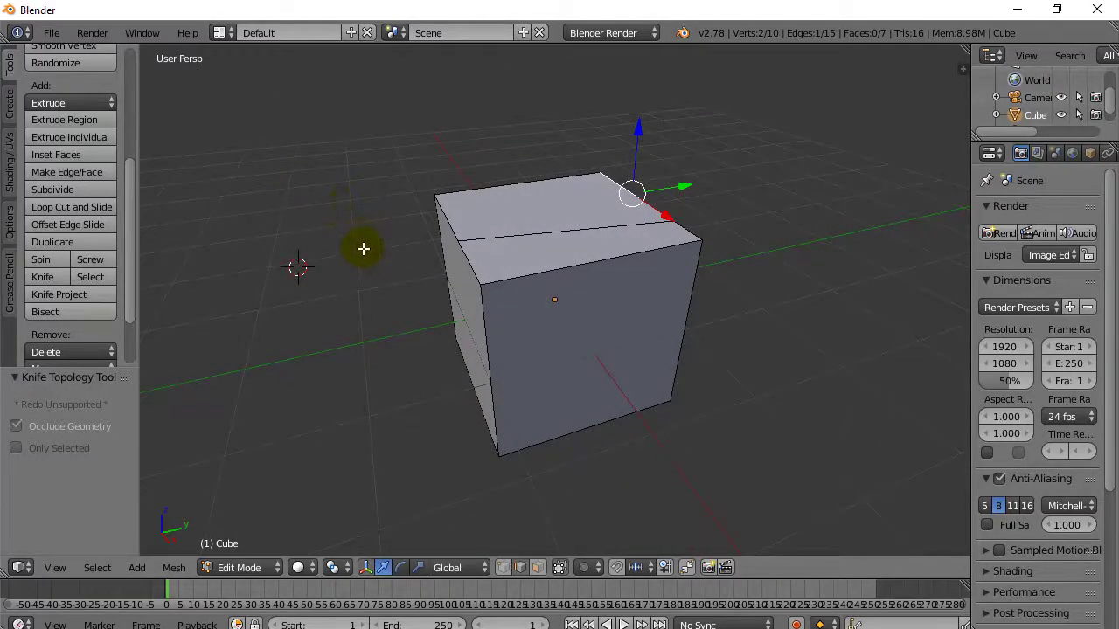
{"action": "mouse_move", "coordinate": [360, 251]}
{"action": "middle_mouse_down"}
{"action": "mouse_move", "coordinate": [362, 225]}
{"action": "mouse_move", "coordinate": [407, 237]}
{"action": "middle_mouse_up"}
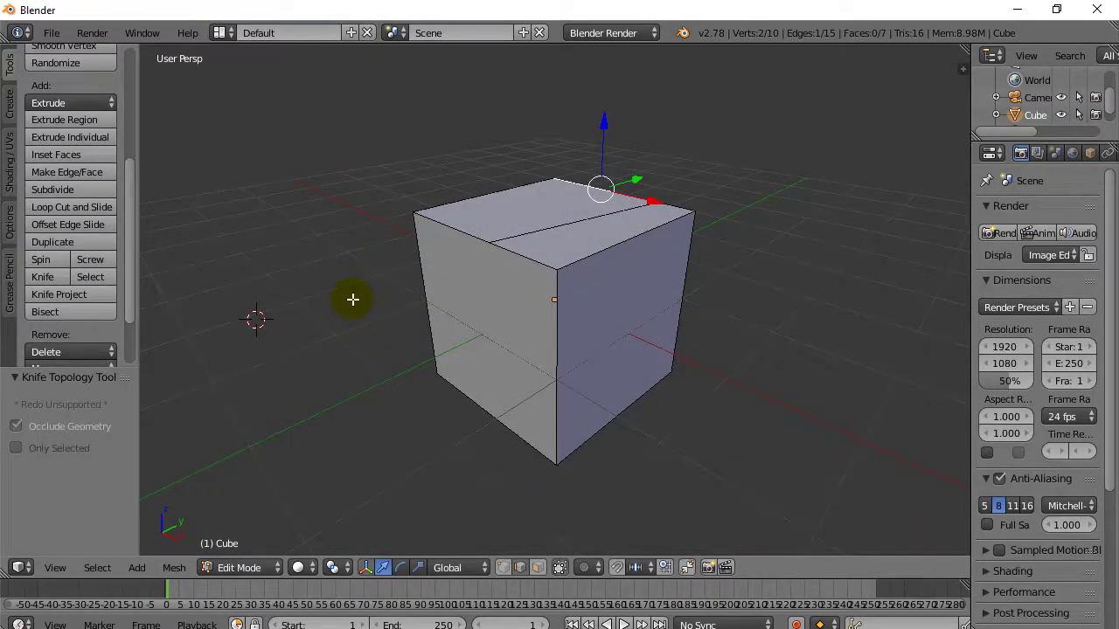
{"action": "key", "text": "k"}
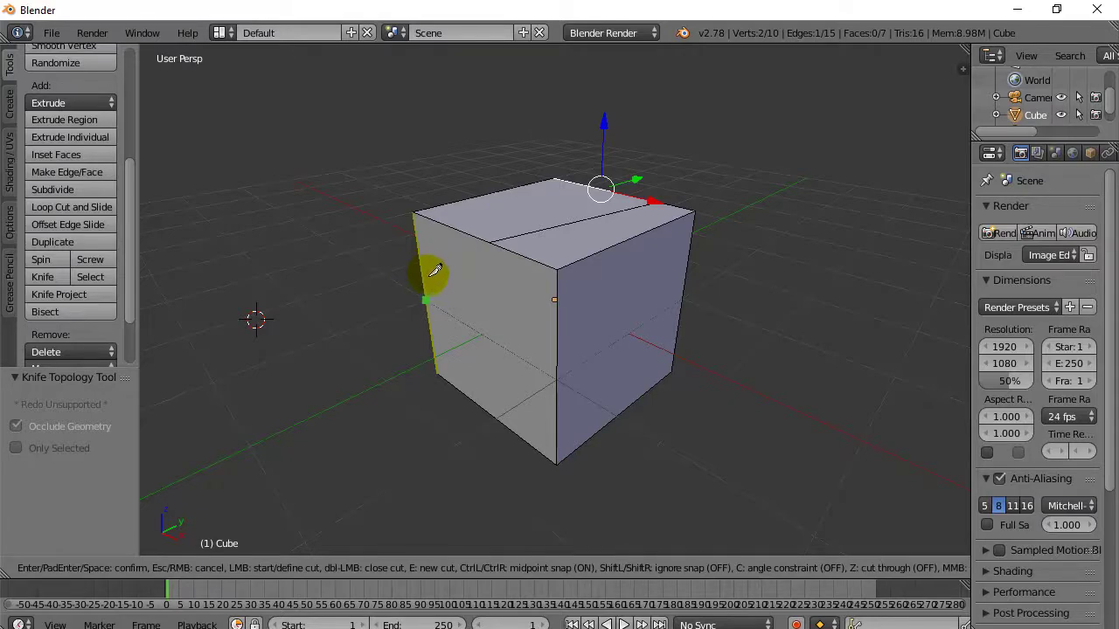
{"action": "key", "text": "ctrl"}
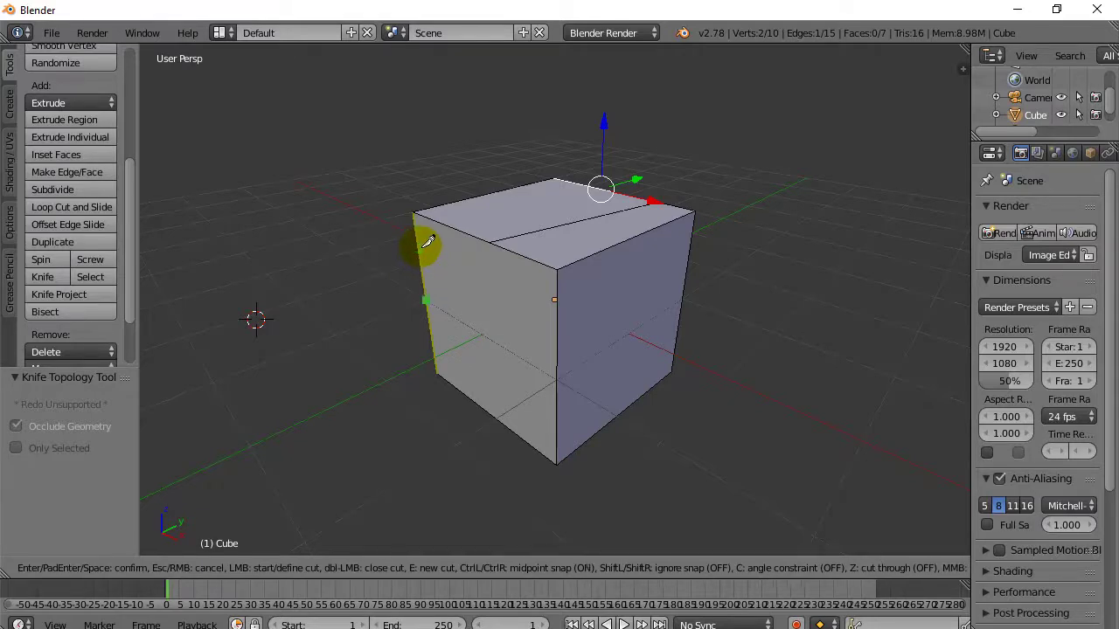
Cut from the left edge's midpoint to the front edge's midpoint using Ctrl snapping, then confirm
{"action": "key", "text": "ctrl"}
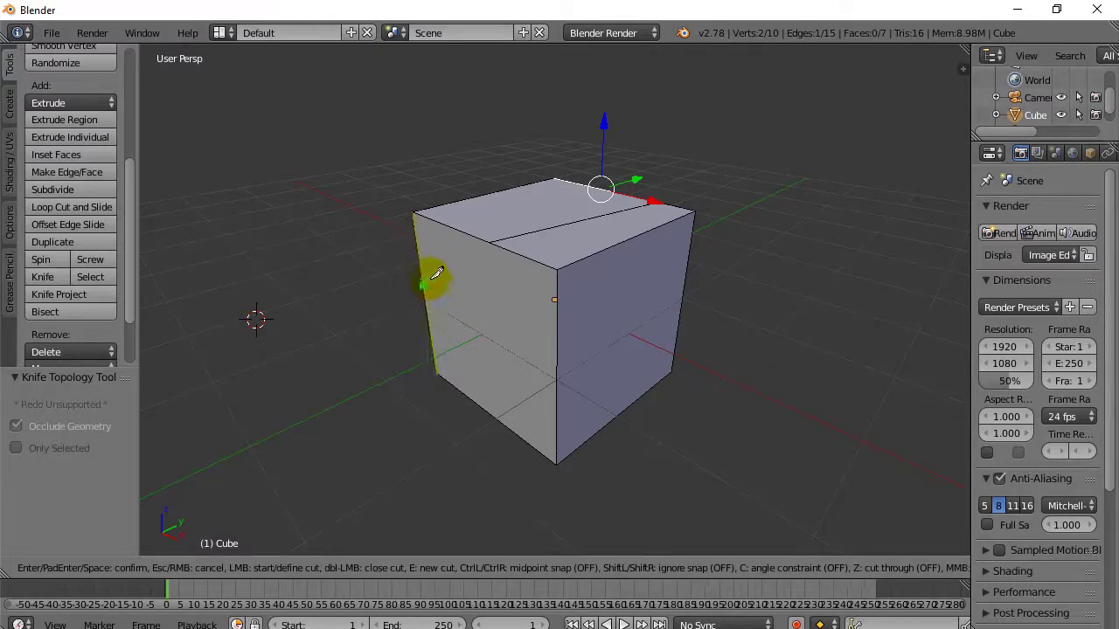
{"action": "key", "text": "ctrl"}
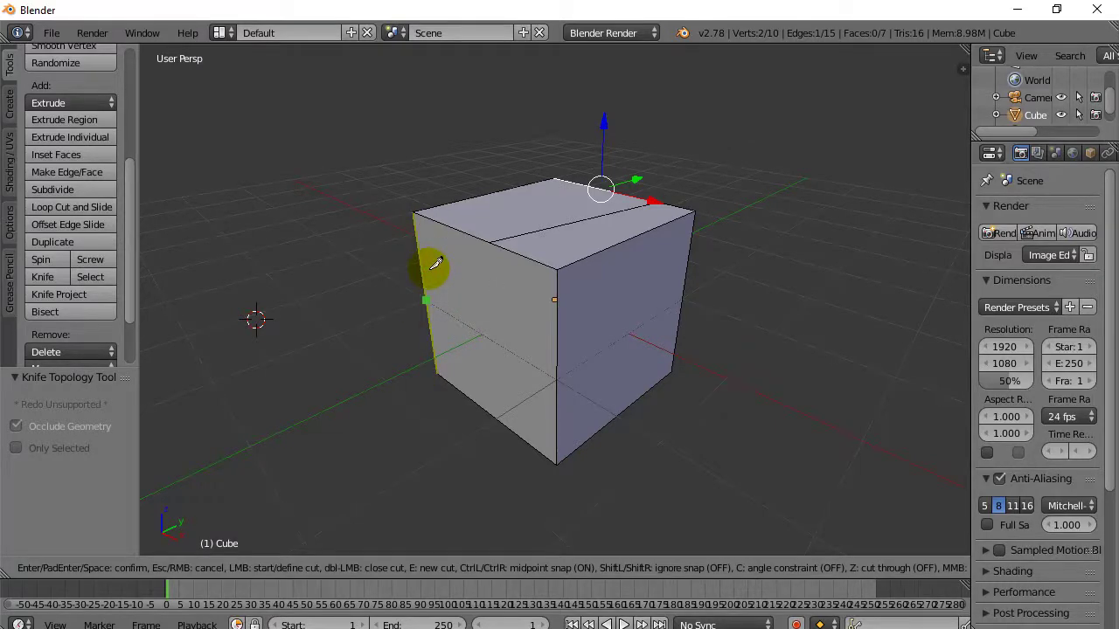
{"action": "left_click_drag", "start_coordinate": [429, 267], "coordinate": [565, 335], "text": "ctrl"}
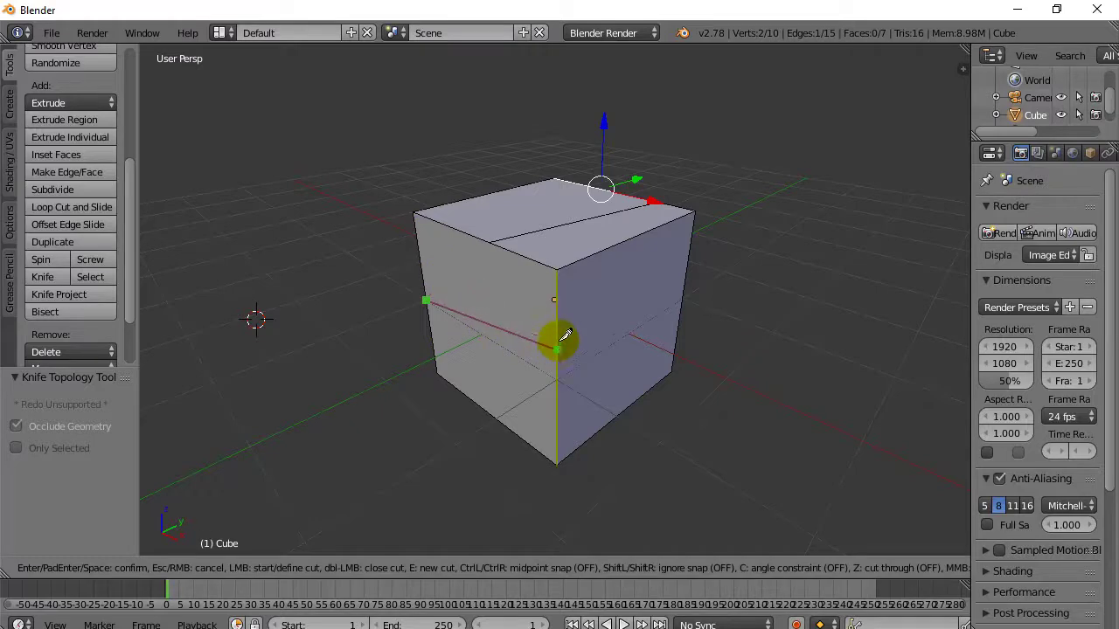
{"action": "key", "text": "ctrl"}
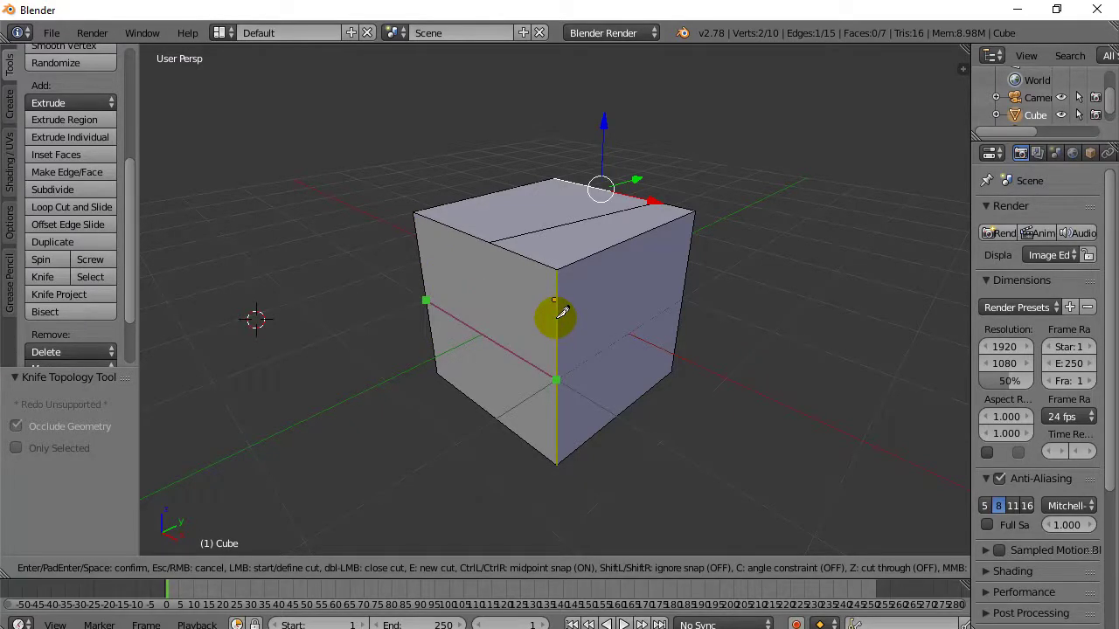
{"action": "left_click", "coordinate": [562, 312], "text": "ctrl"}
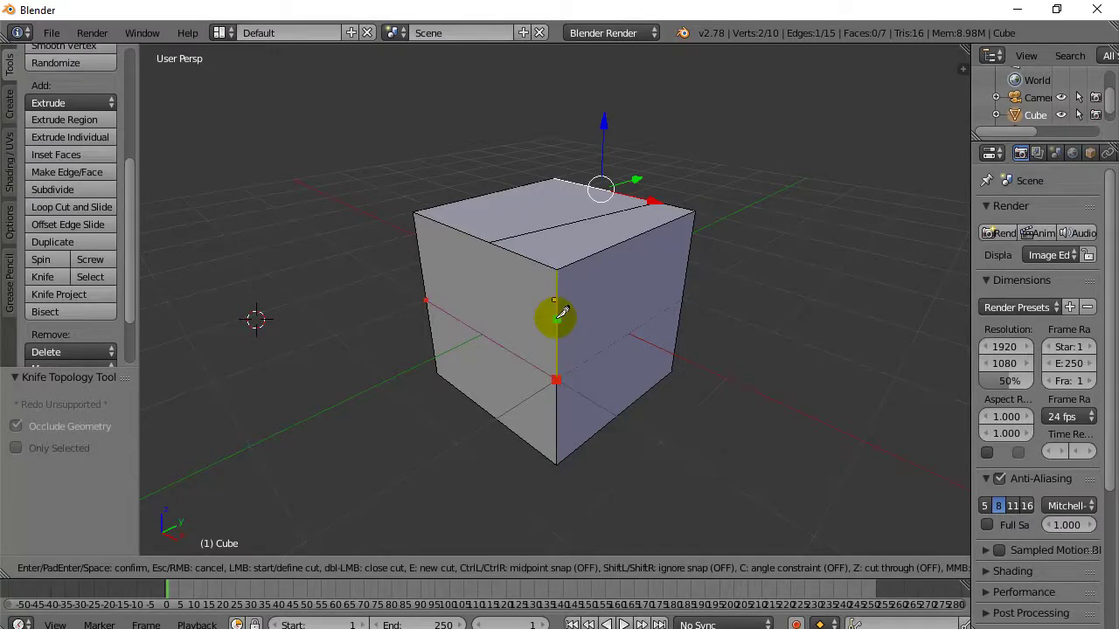
{"action": "key", "text": "Return"}
In face select mode, select the upper and lower halves of the cut face, orbiting to inspect them
{"action": "mouse_move", "coordinate": [369, 337]}
{"action": "middle_mouse_down"}
{"action": "mouse_move", "coordinate": [381, 305]}
{"action": "mouse_move", "coordinate": [432, 265]}
{"action": "mouse_move", "coordinate": [464, 285]}
{"action": "mouse_move", "coordinate": [412, 315]}
{"action": "middle_mouse_up"}
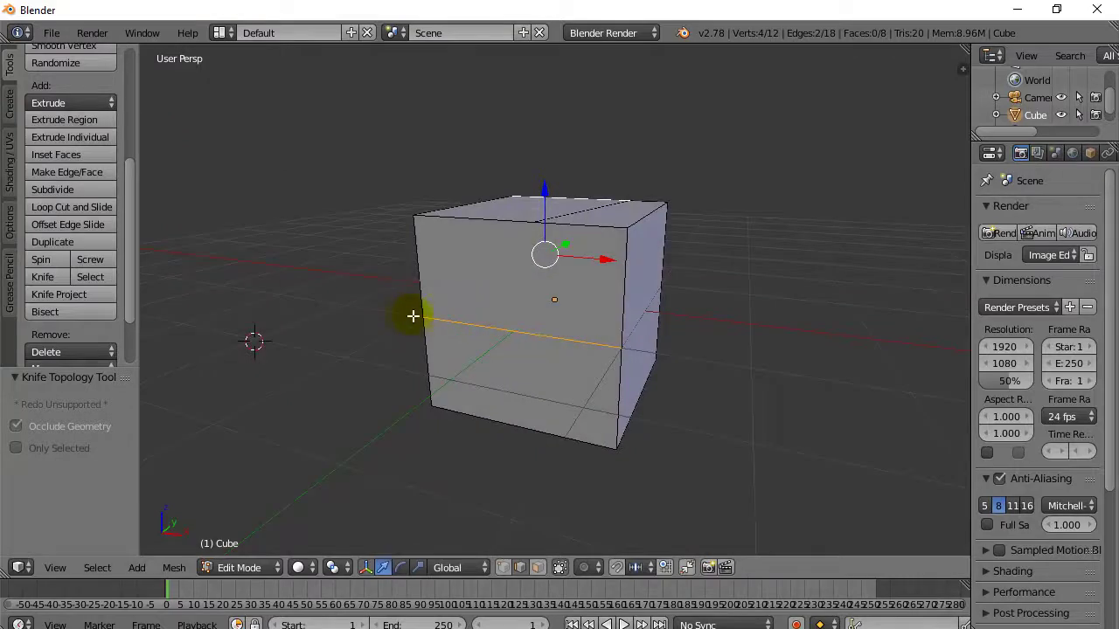
{"action": "left_click", "coordinate": [540, 568]}
{"action": "left_click", "coordinate": [527, 304]}
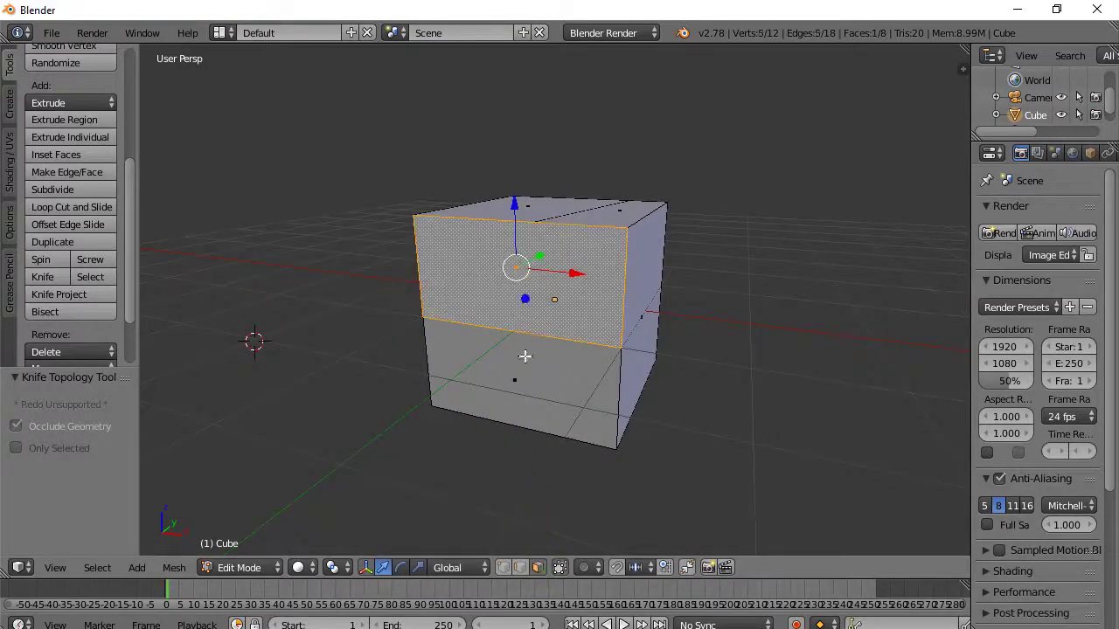
{"action": "left_click", "coordinate": [533, 365]}
{"action": "left_click", "coordinate": [539, 303]}
{"action": "mouse_move", "coordinate": [729, 341]}
{"action": "middle_mouse_down"}
{"action": "mouse_move", "coordinate": [695, 345]}
{"action": "mouse_move", "coordinate": [711, 324]}
{"action": "mouse_move", "coordinate": [699, 327]}
{"action": "middle_mouse_up"}
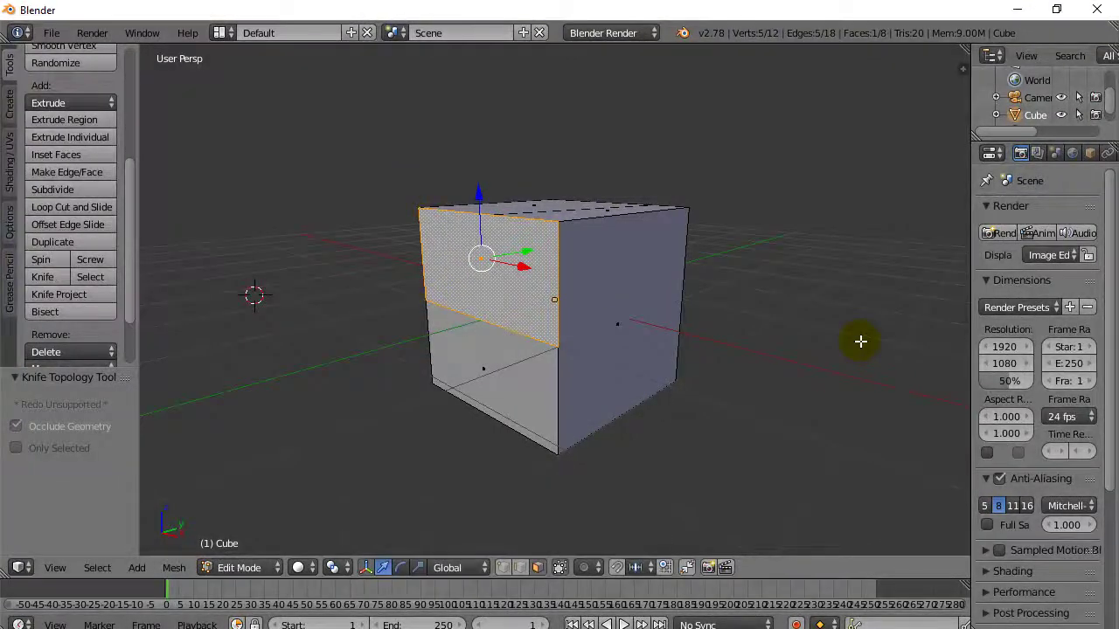
{"action": "mouse_move", "coordinate": [859, 340]}
{"action": "middle_mouse_down"}
{"action": "mouse_move", "coordinate": [836, 339]}
{"action": "mouse_move", "coordinate": [850, 347]}
{"action": "mouse_move", "coordinate": [833, 352]}
{"action": "middle_mouse_up"}
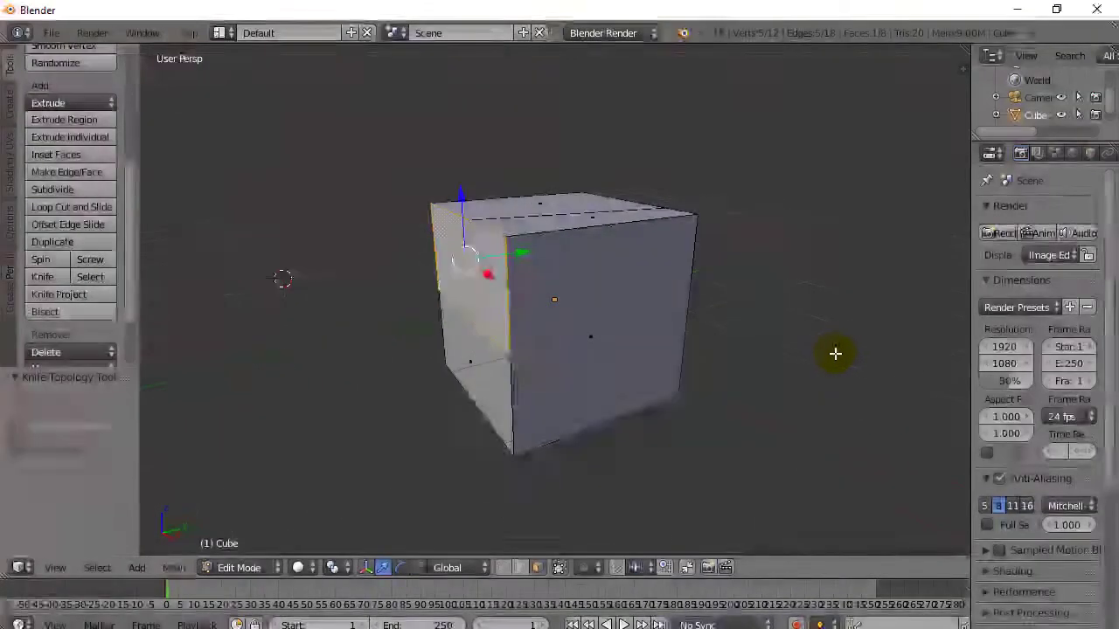
{"action": "right_click", "coordinate": [605, 298]}
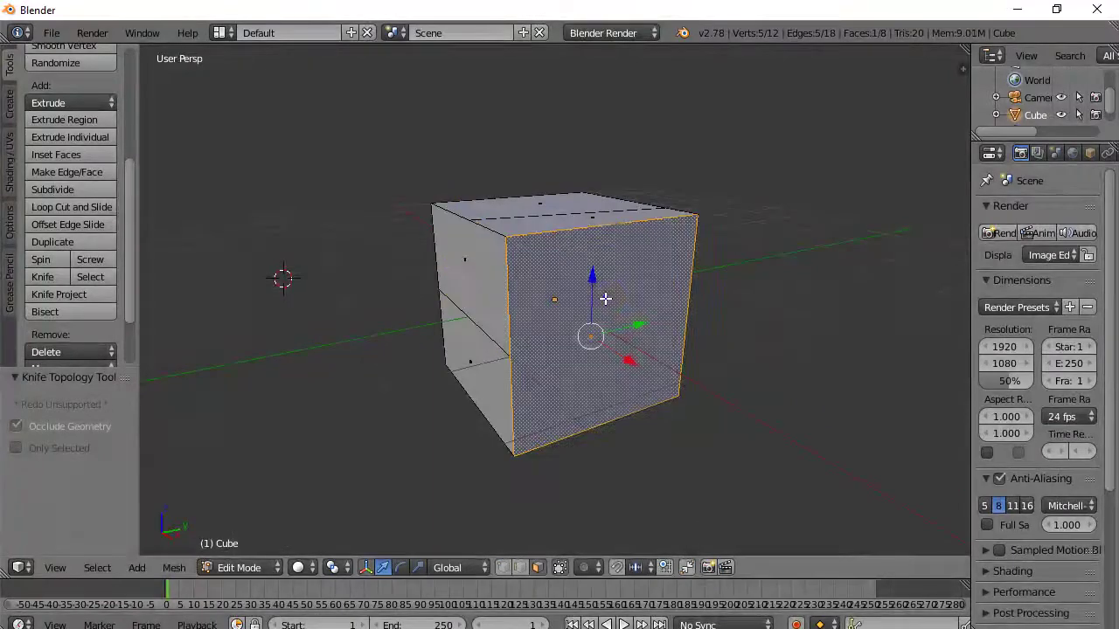
Select the left face, deselect everything with A, and orbit to face the cube head-on
{"action": "right_click", "coordinate": [464, 300]}
{"action": "key", "text": "a"}
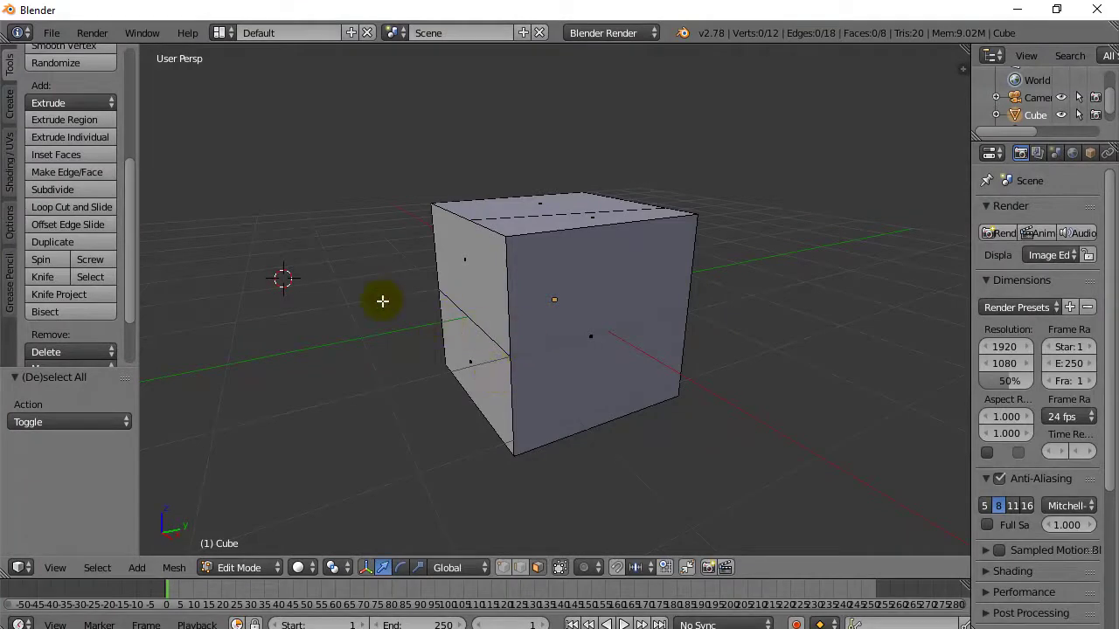
{"action": "mouse_move", "coordinate": [644, 407]}
{"action": "middle_mouse_down"}
{"action": "mouse_move", "coordinate": [582, 391]}
{"action": "mouse_move", "coordinate": [577, 367]}
{"action": "middle_mouse_up"}
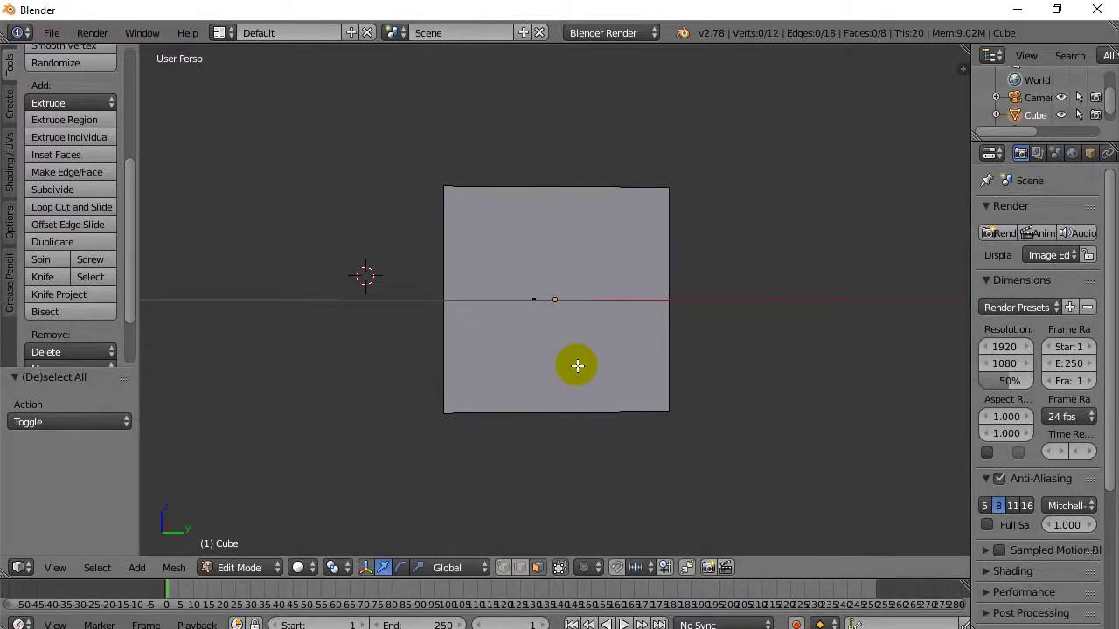
Switch to Front, then Left orthographic view, and activate the Knife tool
{"action": "left_click", "coordinate": [55, 567]}
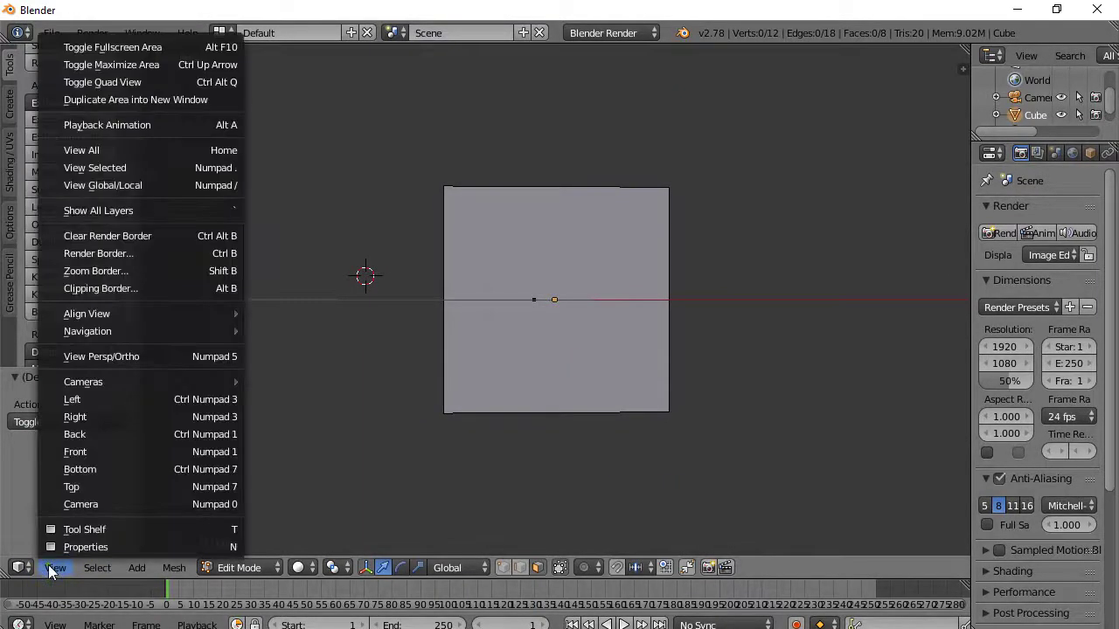
{"action": "left_click", "coordinate": [84, 451]}
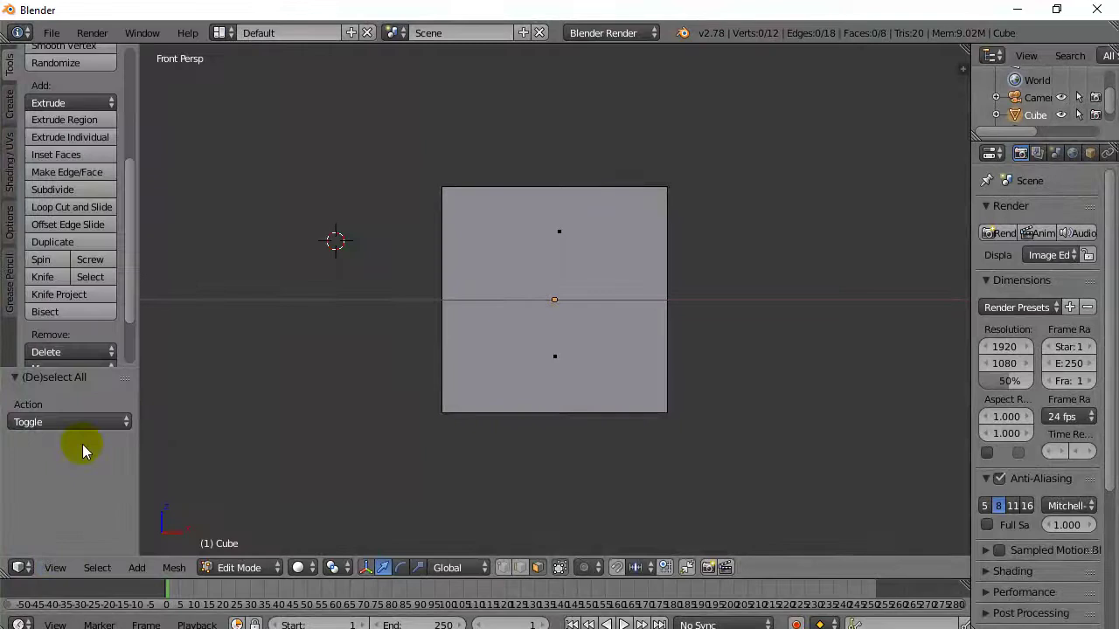
{"action": "left_click", "coordinate": [55, 573]}
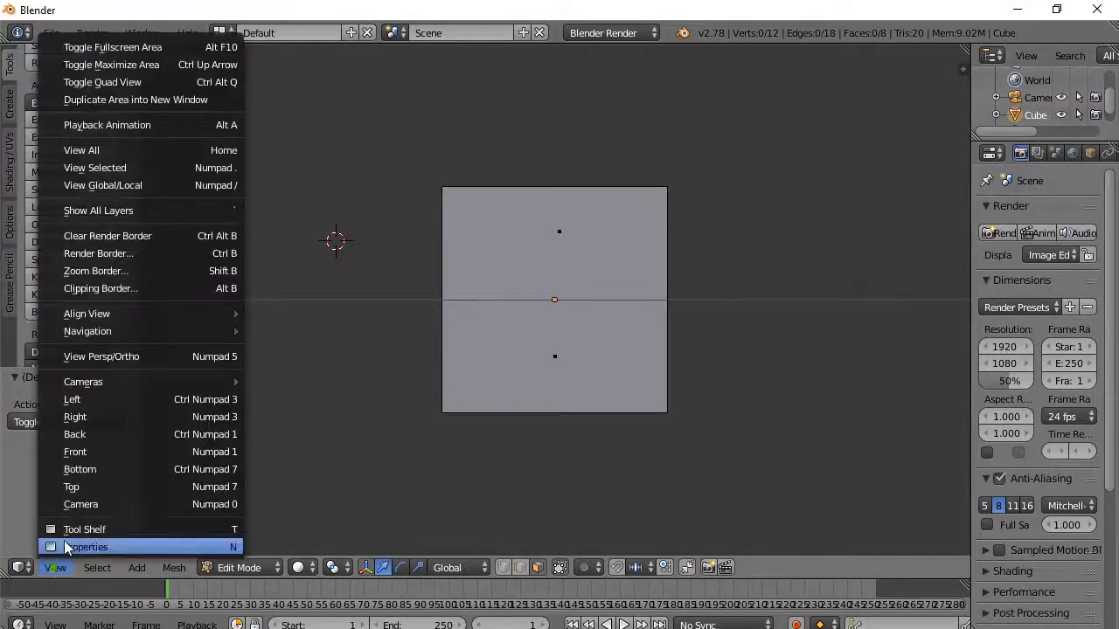
{"action": "left_click", "coordinate": [75, 399]}
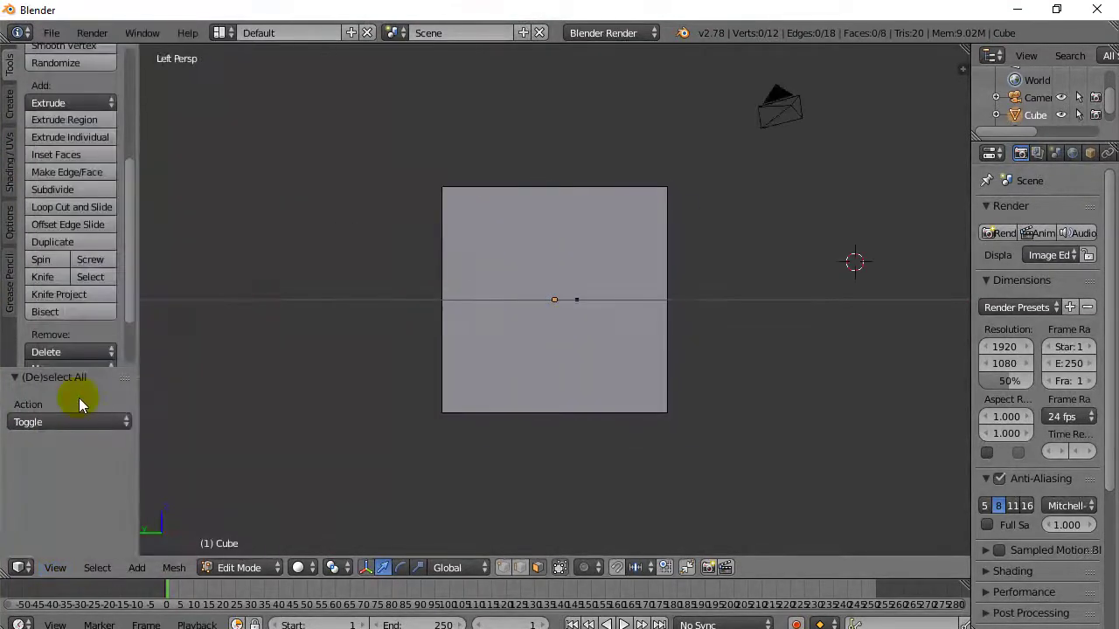
{"action": "mouse_move", "coordinate": [175, 347]}
{"action": "middle_mouse_down"}
{"action": "mouse_move", "coordinate": [190, 387]}
{"action": "mouse_move", "coordinate": [170, 352]}
{"action": "middle_mouse_up"}
{"action": "left_click", "coordinate": [56, 568]}
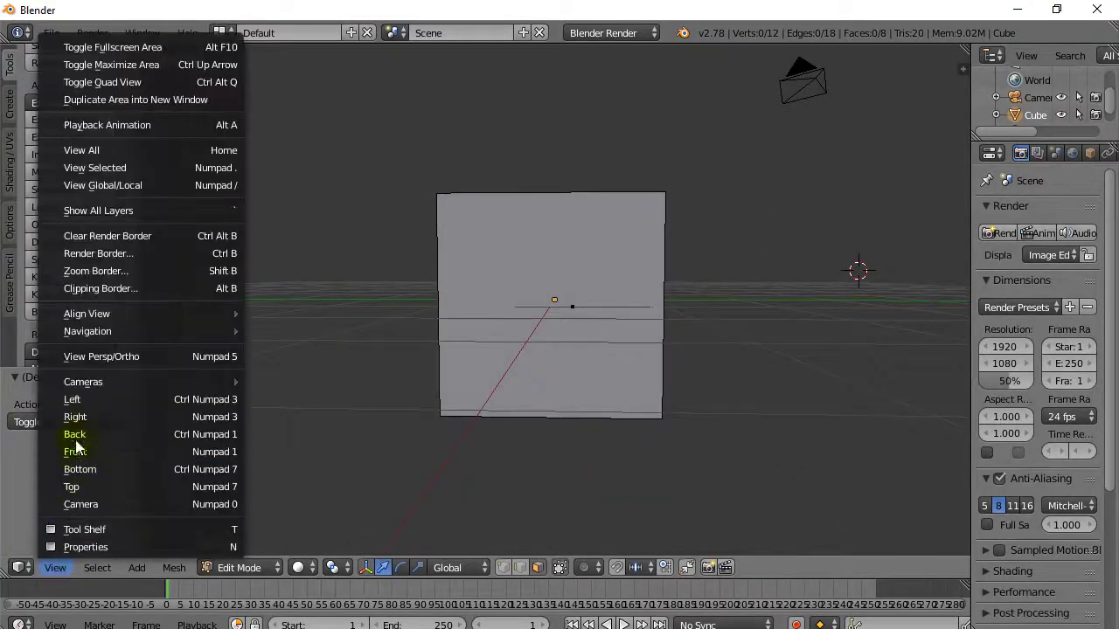
{"action": "left_click", "coordinate": [77, 402]}
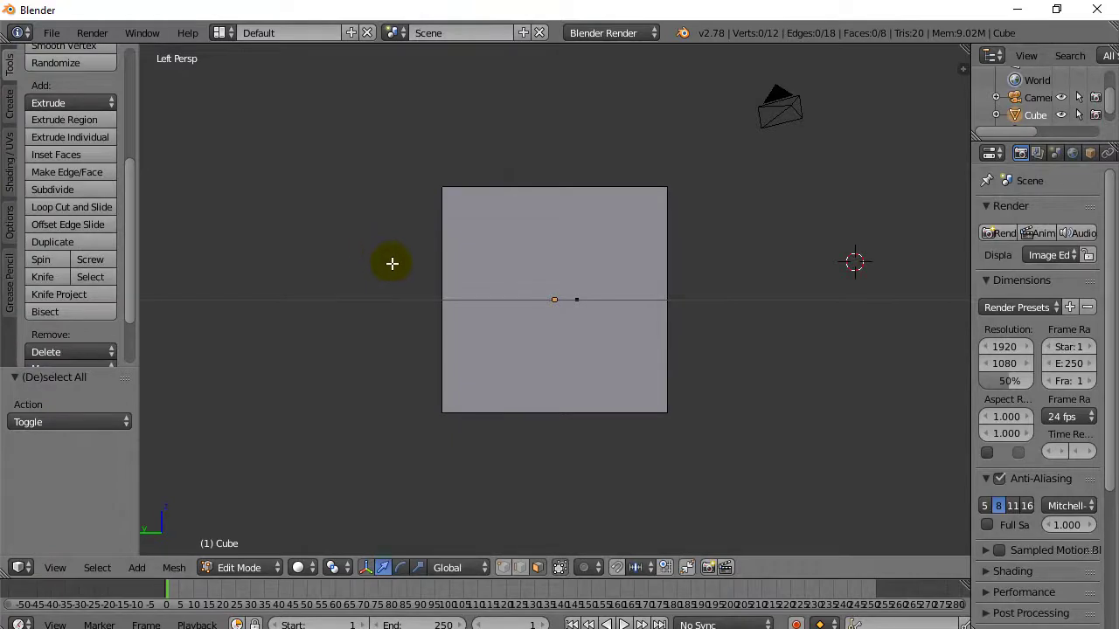
{"action": "key", "text": "k"}
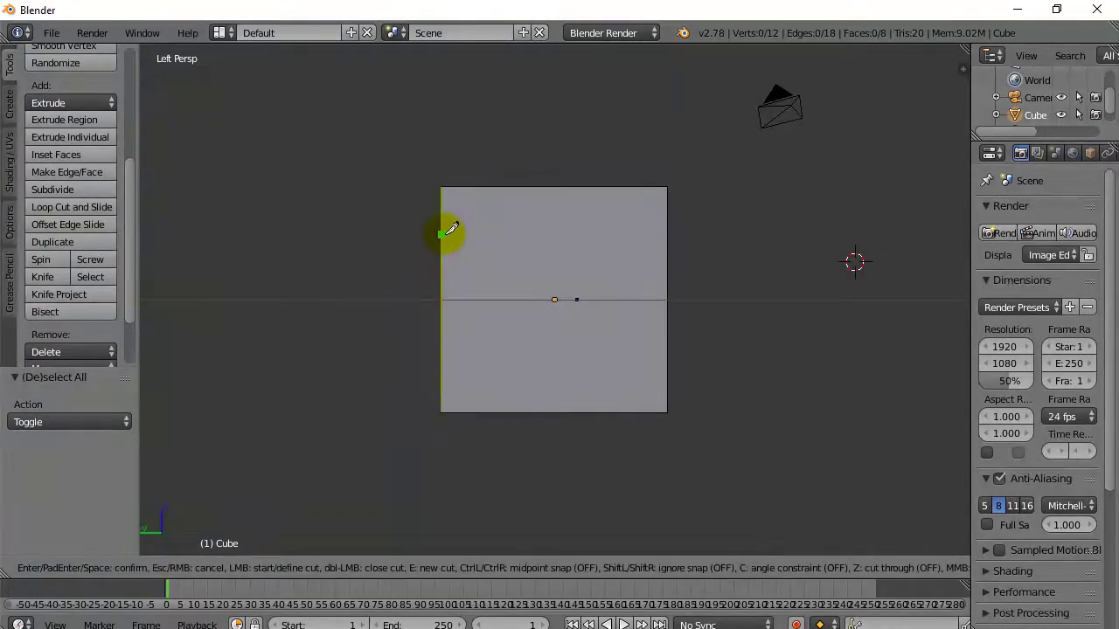
Cut a horizontal, C-angle-constrained line from the left edge to the right edge and confirm
{"action": "left_click", "coordinate": [442, 234]}
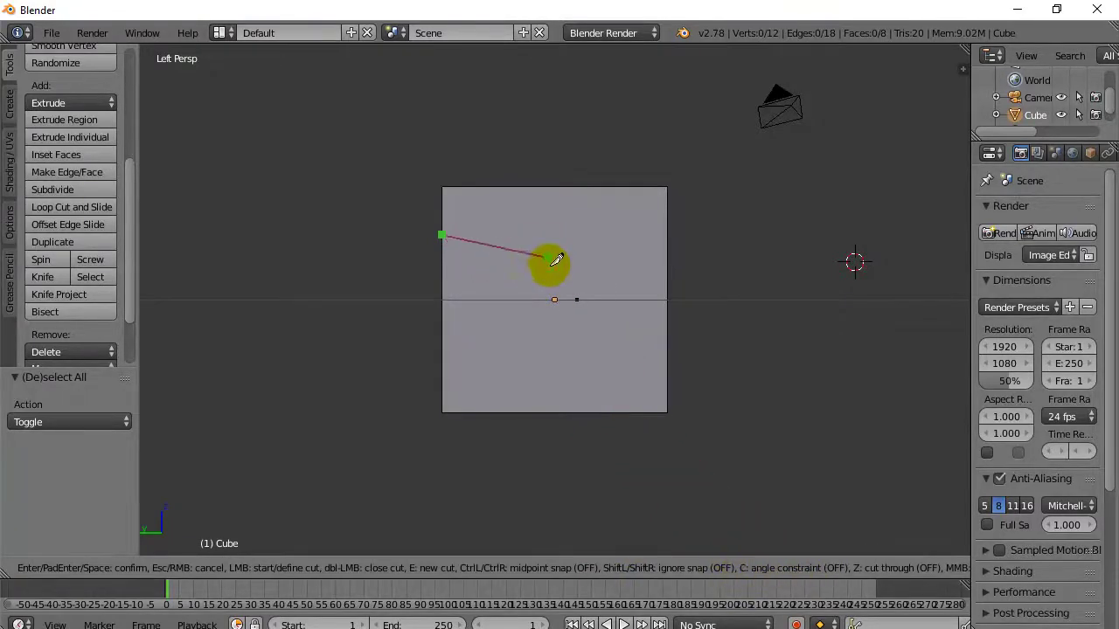
{"action": "key", "text": "c"}
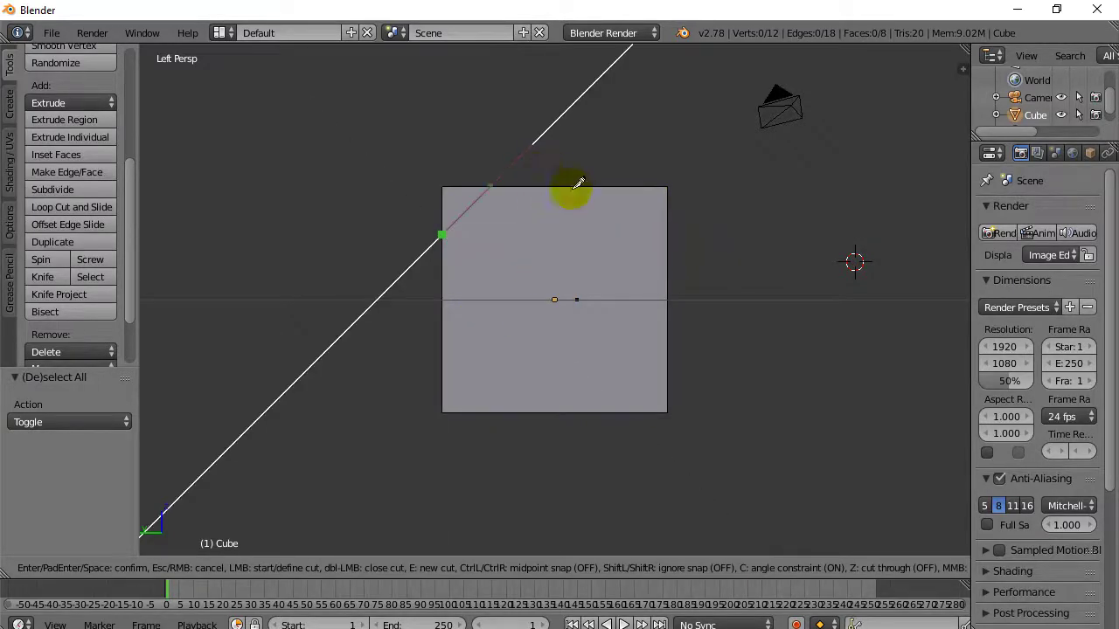
{"action": "left_click", "coordinate": [668, 232]}
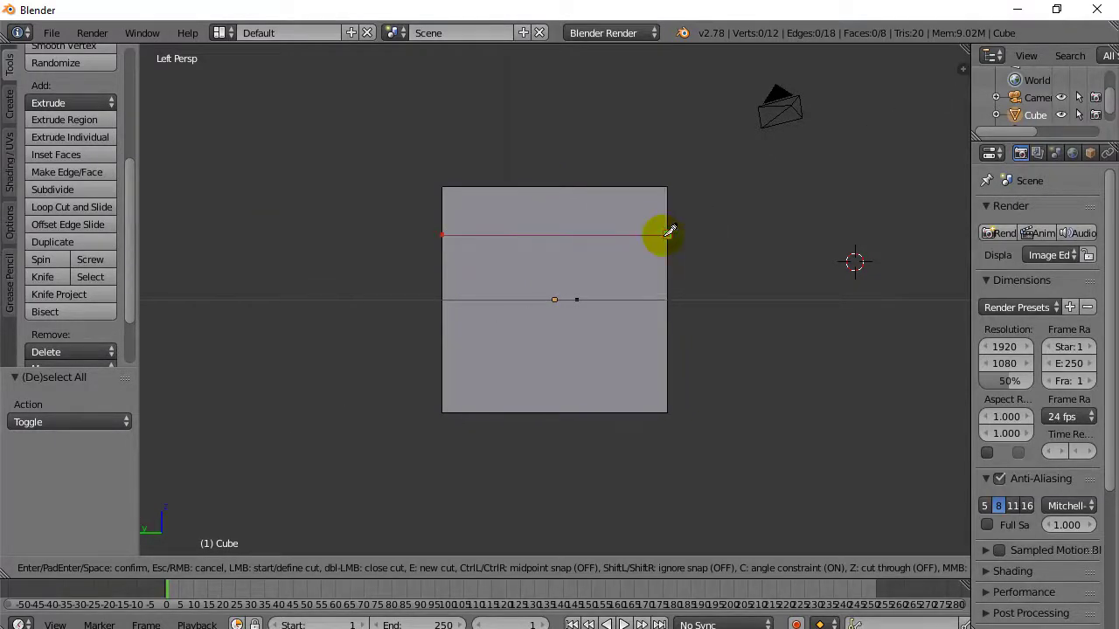
{"action": "key", "text": "Return"}
{"action": "mouse_move", "coordinate": [754, 248]}
{"action": "middle_mouse_down"}
{"action": "mouse_move", "coordinate": [671, 299]}
{"action": "mouse_move", "coordinate": [649, 300]}
{"action": "middle_mouse_up"}
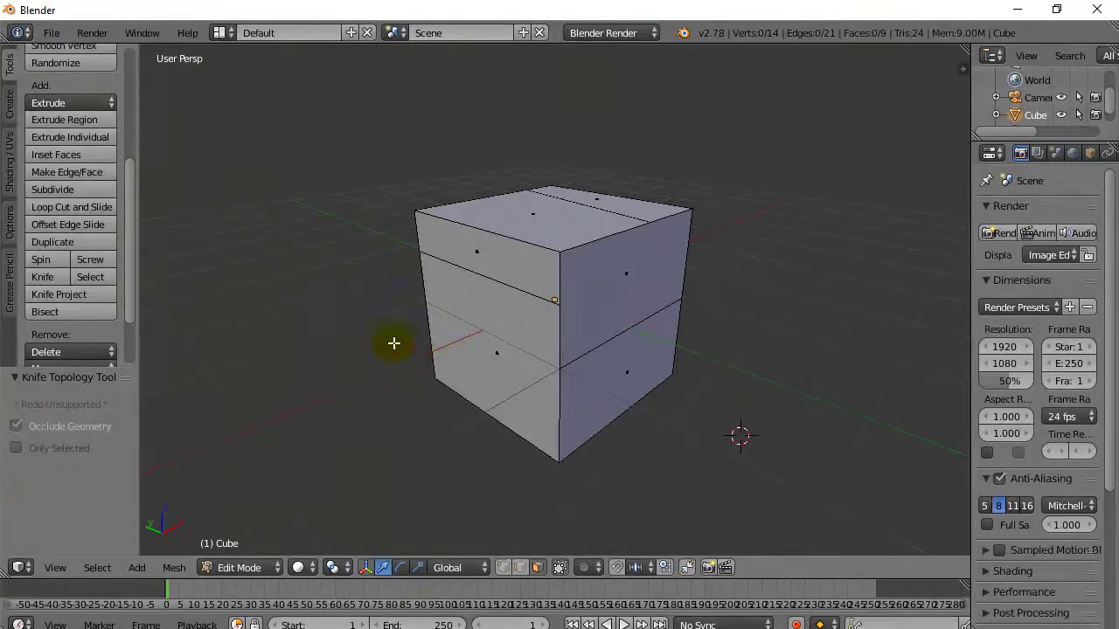
Knife-cut a slanted, angle-constrained line from the left edge to the corner edge and confirm
{"action": "key", "text": "k"}
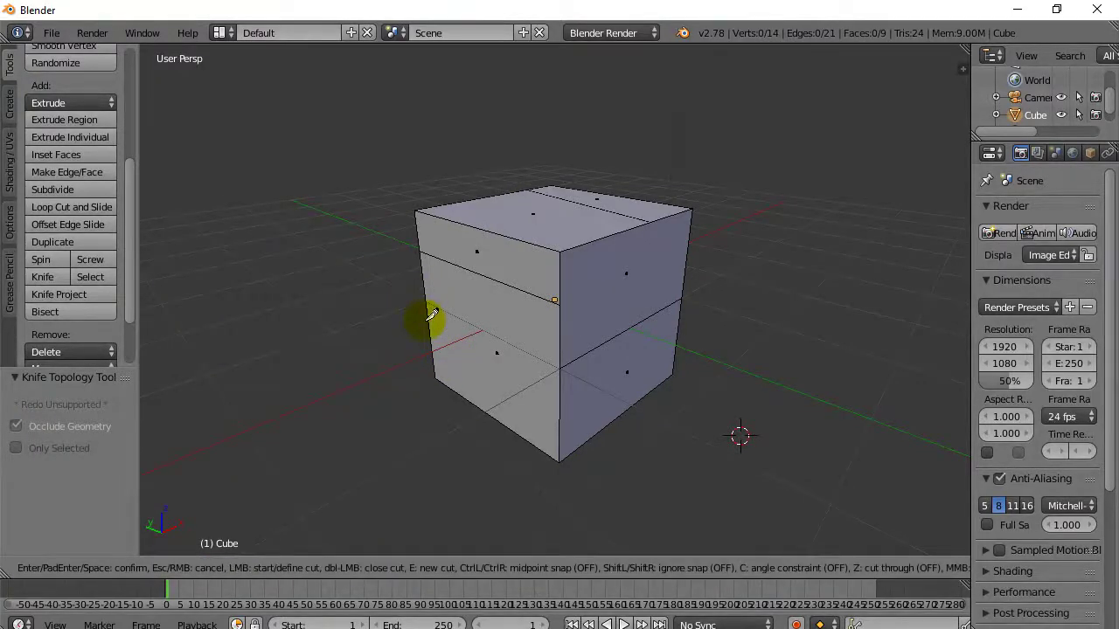
{"action": "left_click", "coordinate": [428, 328]}
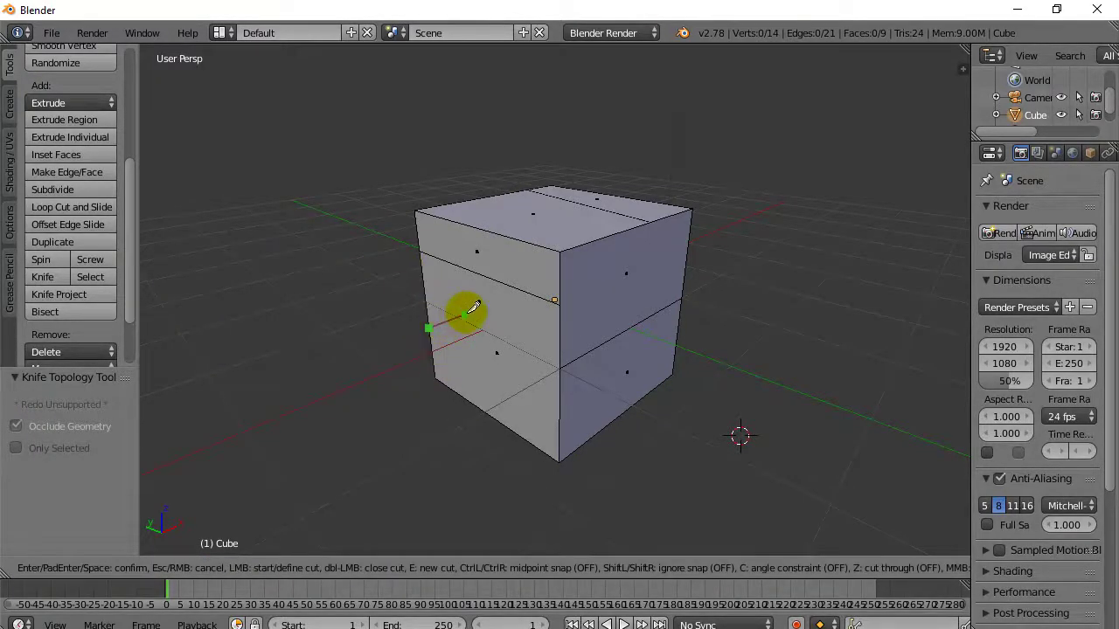
{"action": "key", "text": "c"}
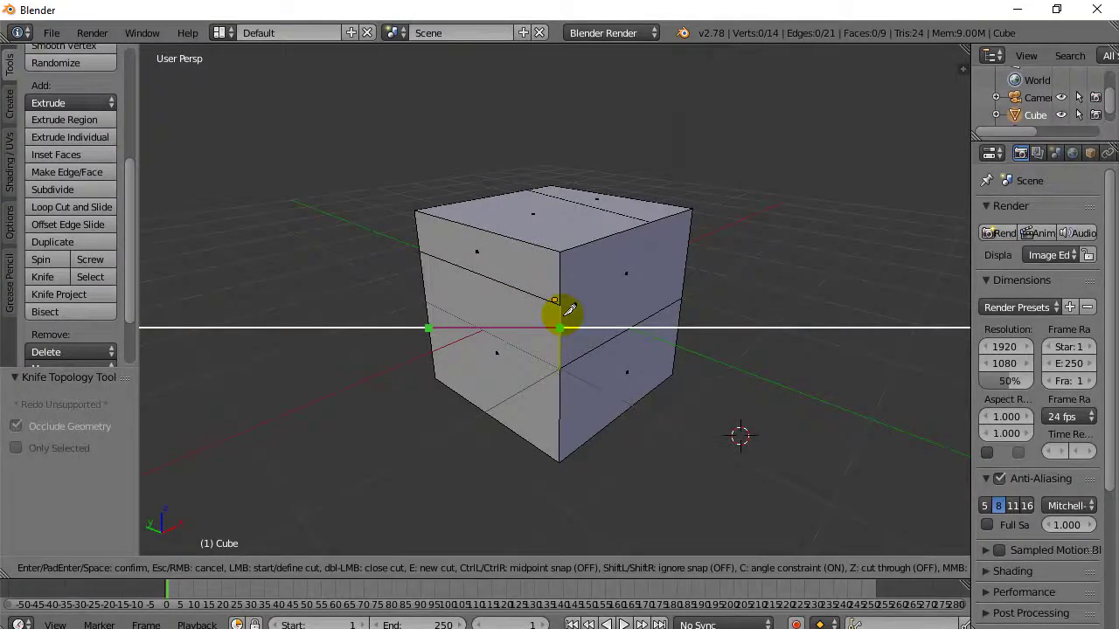
{"action": "left_click", "coordinate": [563, 315]}
{"action": "mouse_move", "coordinate": [283, 316]}
{"action": "middle_mouse_down"}
{"action": "mouse_move", "coordinate": [332, 312]}
{"action": "mouse_move", "coordinate": [375, 275]}
{"action": "mouse_move", "coordinate": [257, 309]}
{"action": "mouse_move", "coordinate": [375, 317]}
{"action": "mouse_move", "coordinate": [408, 304]}
{"action": "middle_mouse_up"}
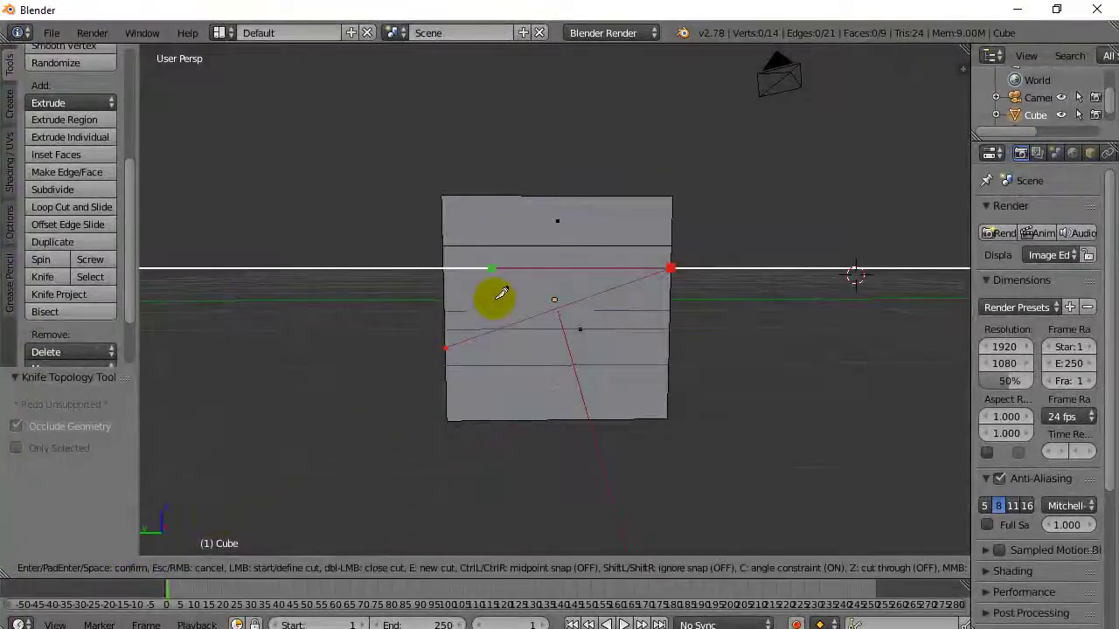
{"action": "key", "text": "Return"}
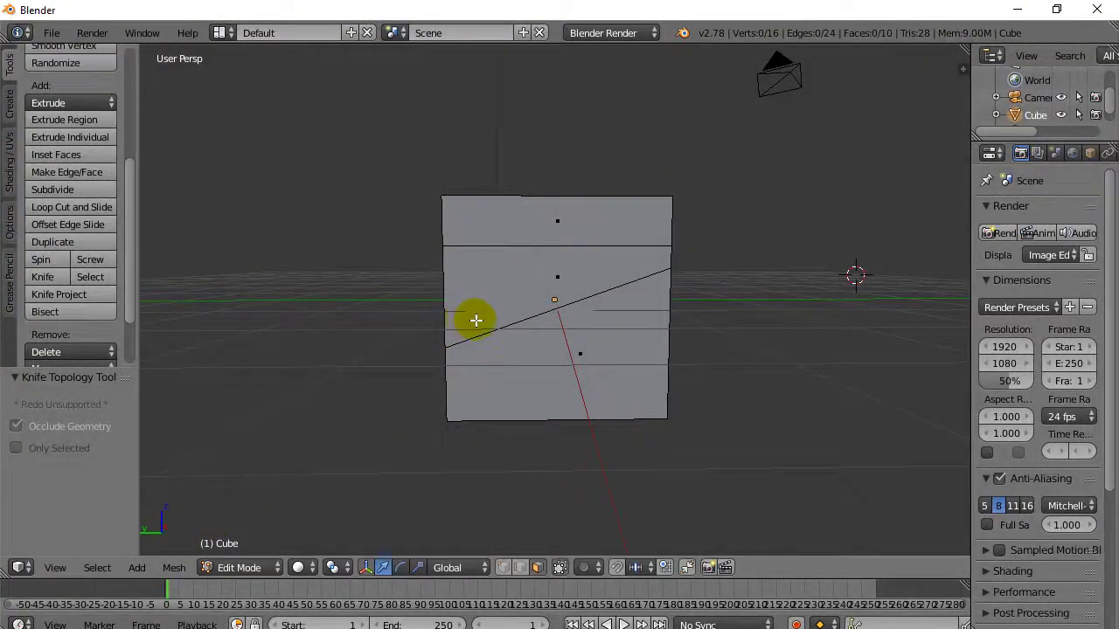
{"action": "mouse_move", "coordinate": [789, 312]}
{"action": "middle_mouse_down"}
{"action": "mouse_move", "coordinate": [676, 332]}
{"action": "mouse_move", "coordinate": [724, 347]}
{"action": "middle_mouse_up"}
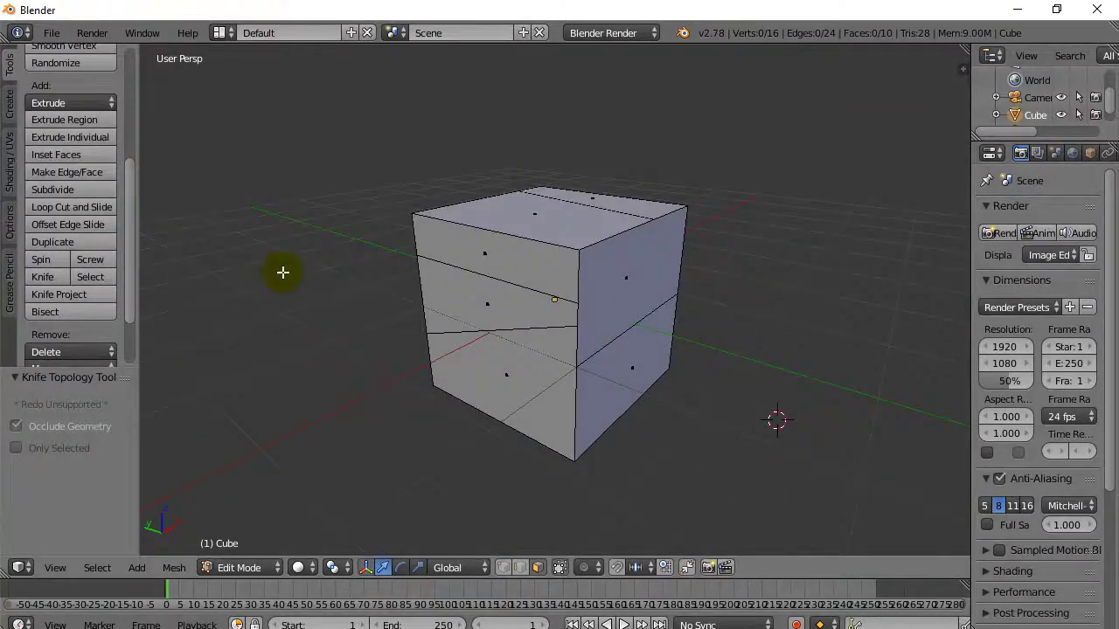
Knife-cut across the cube's top face to the existing cut line
{"action": "middle_click_drag", "start_coordinate": [343, 289], "coordinate": [367, 357]}
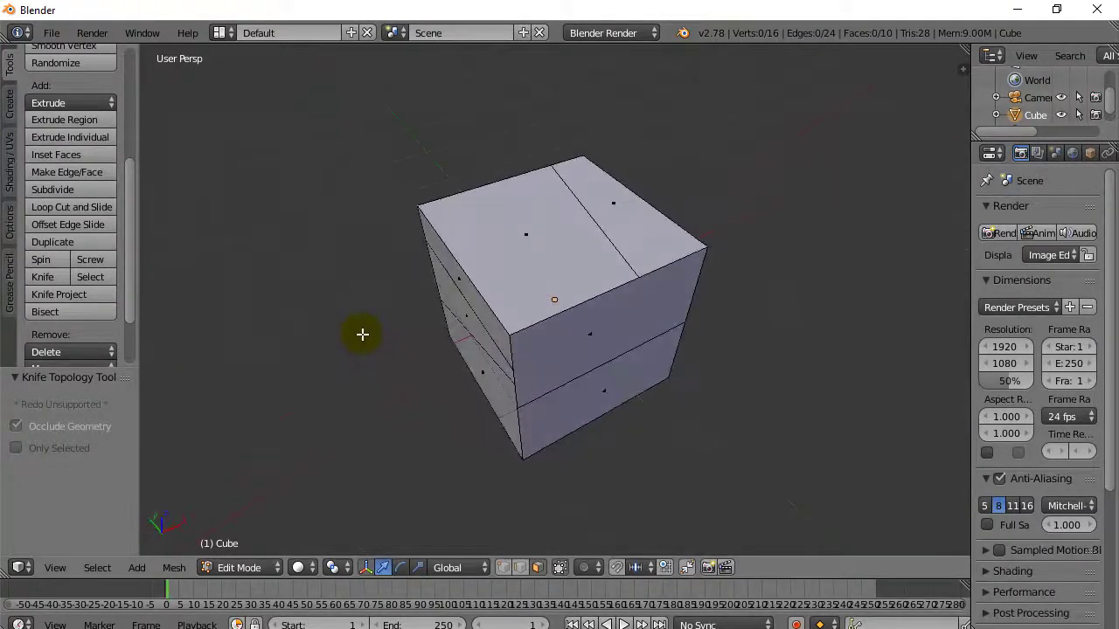
{"action": "key", "text": "k"}
{"action": "left_click_drag", "start_coordinate": [446, 240], "coordinate": [612, 186]}
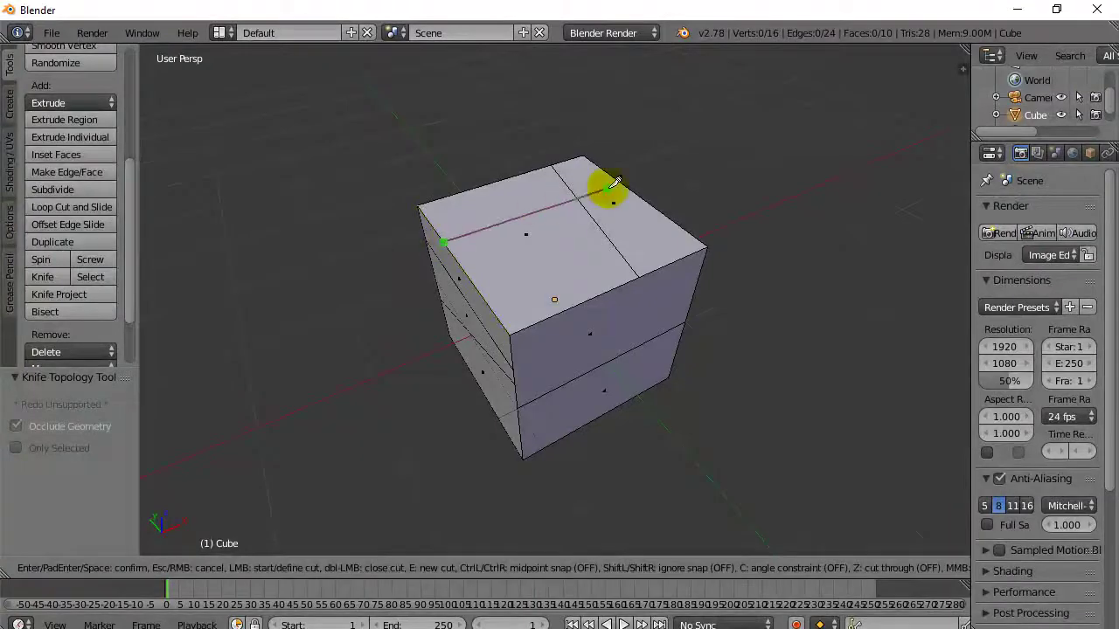
{"action": "key", "text": "Return"}
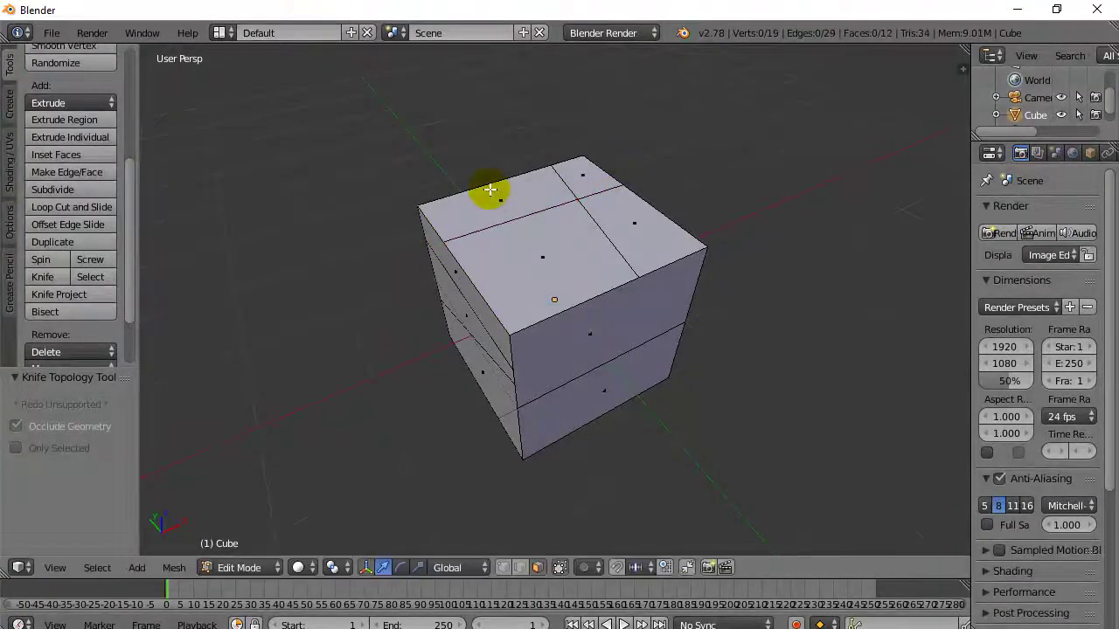
Add a second knife cut from the top face's back edge to its dividing line
{"action": "key", "text": "k"}
{"action": "left_click", "coordinate": [494, 184]}
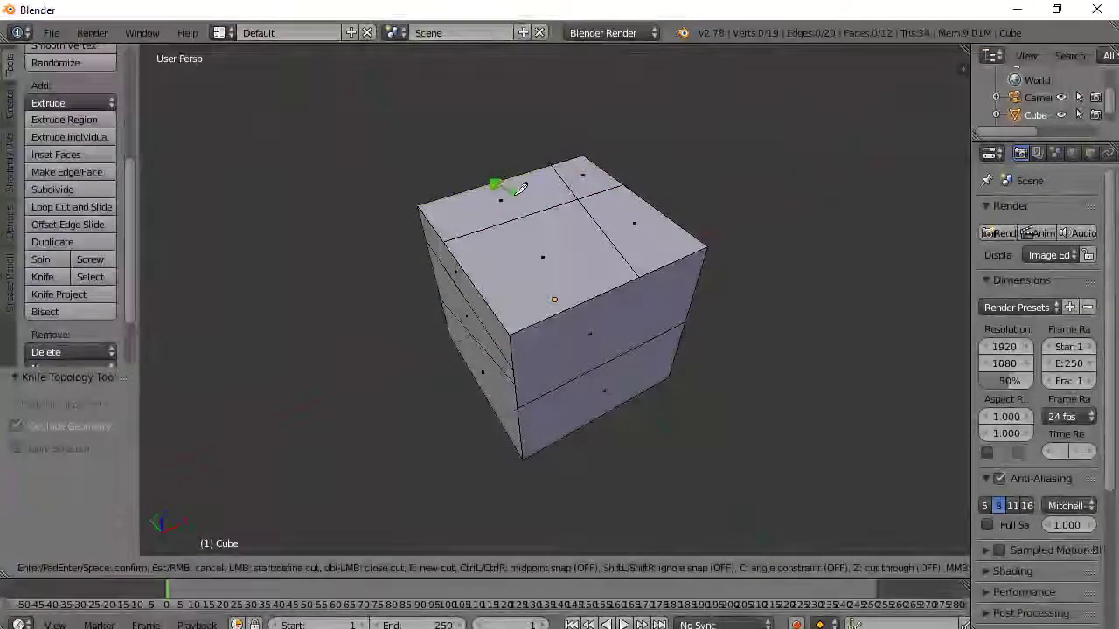
{"action": "left_click", "coordinate": [549, 210]}
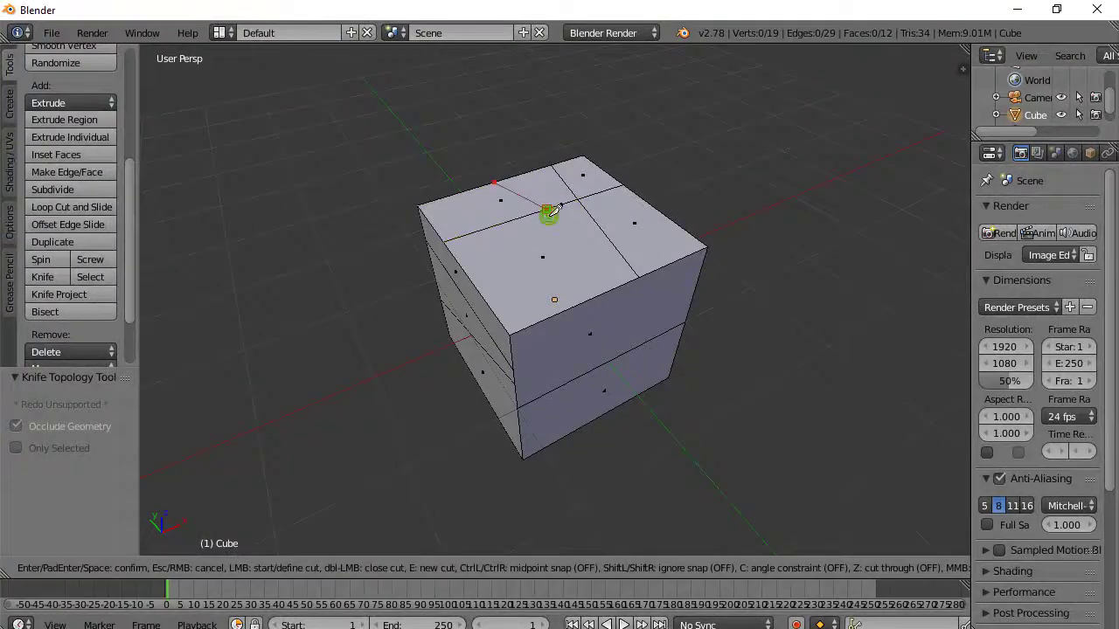
{"action": "key", "text": "Return"}
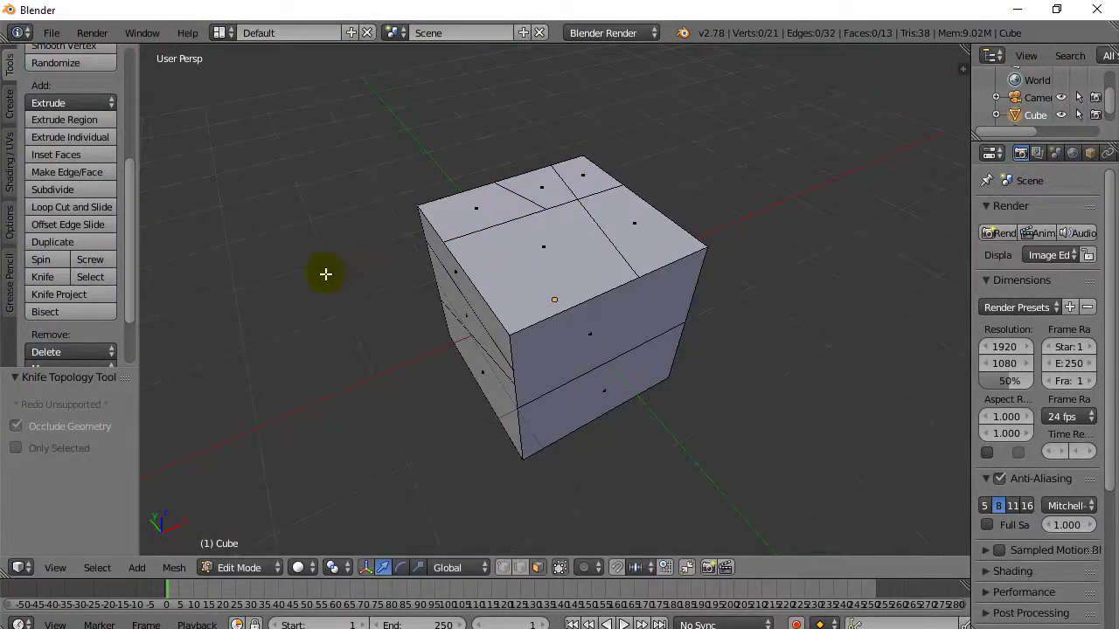
{"action": "mouse_move", "coordinate": [325, 272]}
{"action": "middle_mouse_down"}
{"action": "mouse_move", "coordinate": [347, 276]}
{"action": "mouse_move", "coordinate": [351, 262]}
{"action": "middle_mouse_up"}
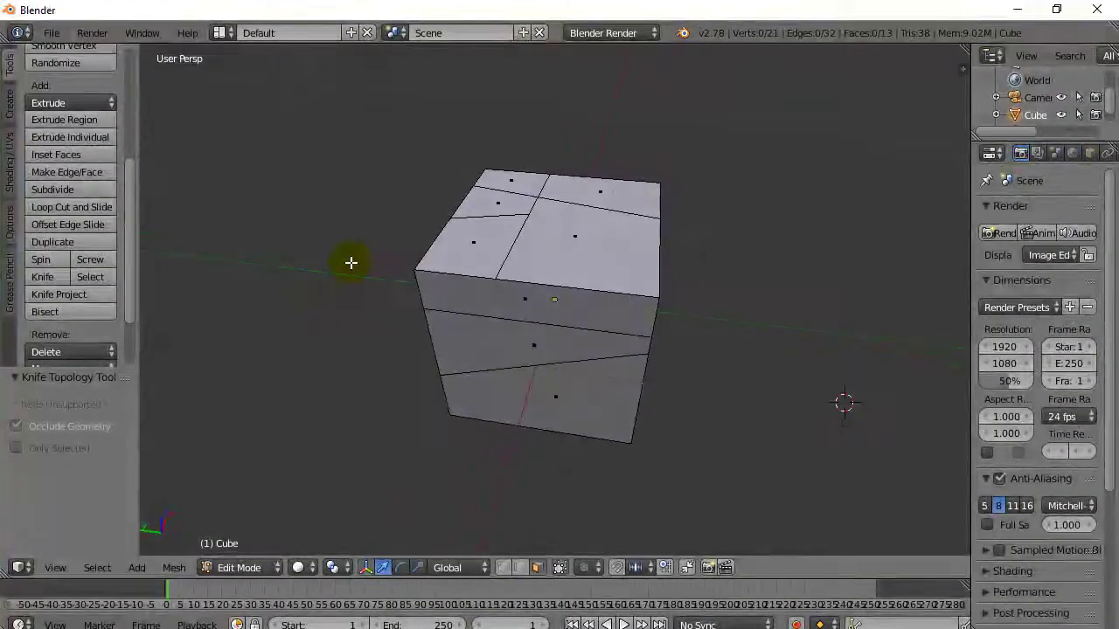